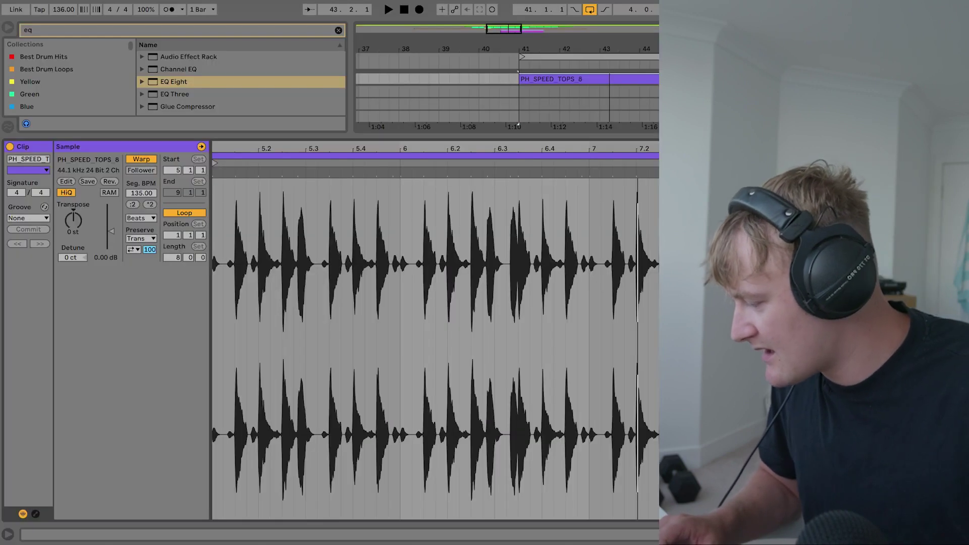
- Extract the groove from the PH_SPEED_TOPS_8 audio clip and return to the arrangement
{"action": "right_click", "coordinate": [354, 224]}
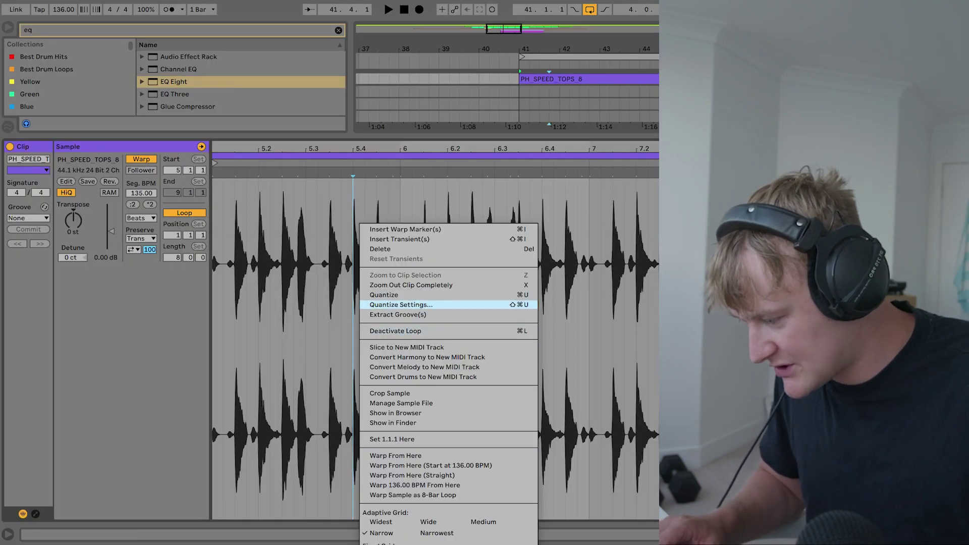
{"action": "left_click", "coordinate": [398, 315]}
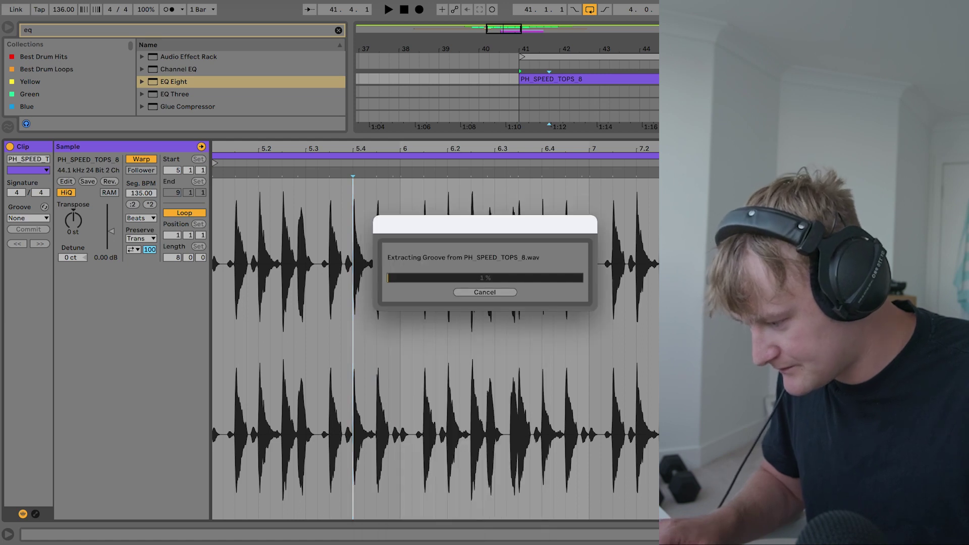
{"action": "key", "text": "ctrl+alt+l"}
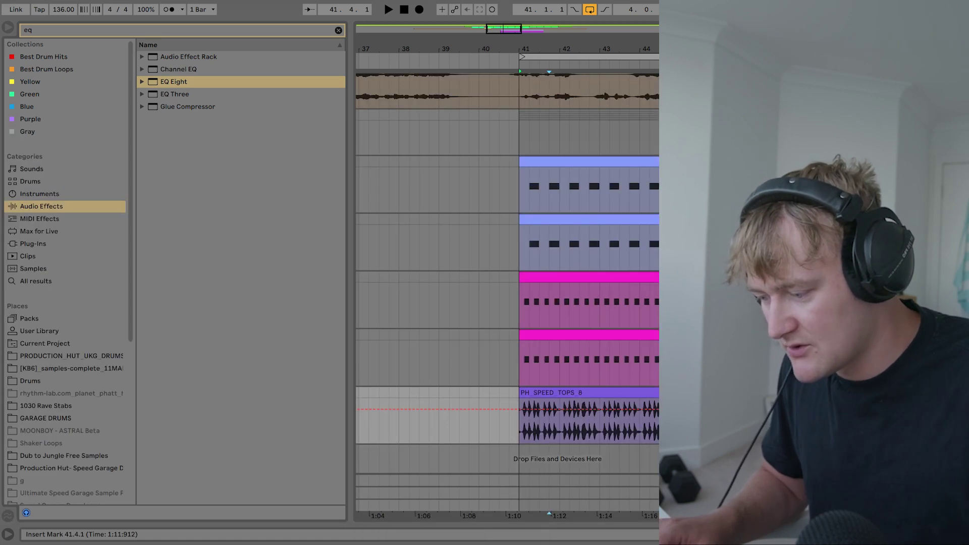
- Check the groove assigned to the lower pink hat MIDI clip starting at bar 41
{"action": "scroll", "coordinate": [508, 283], "scroll_direction": "up", "scroll_amount": 1}
{"action": "double_click", "coordinate": [592, 356]}
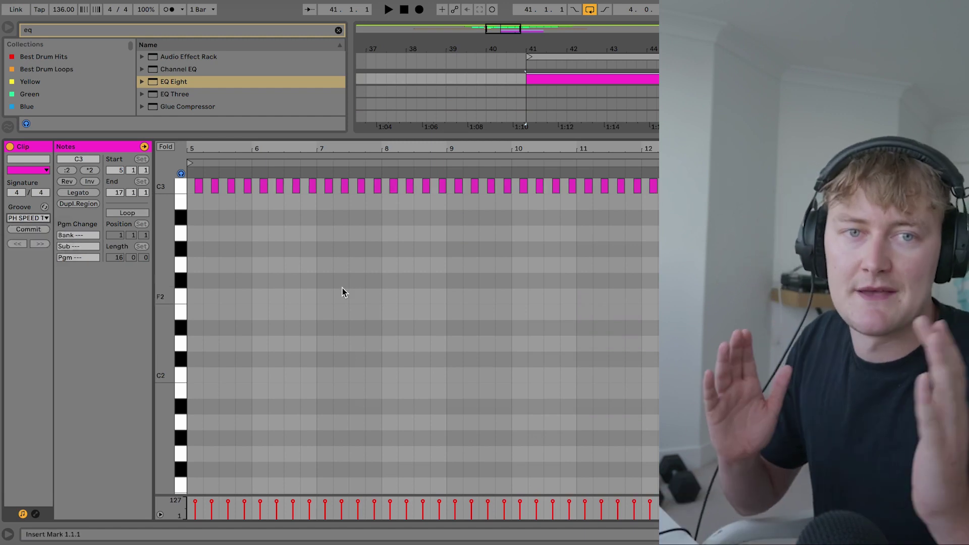
{"action": "key", "text": "ctrl+alt+l"}
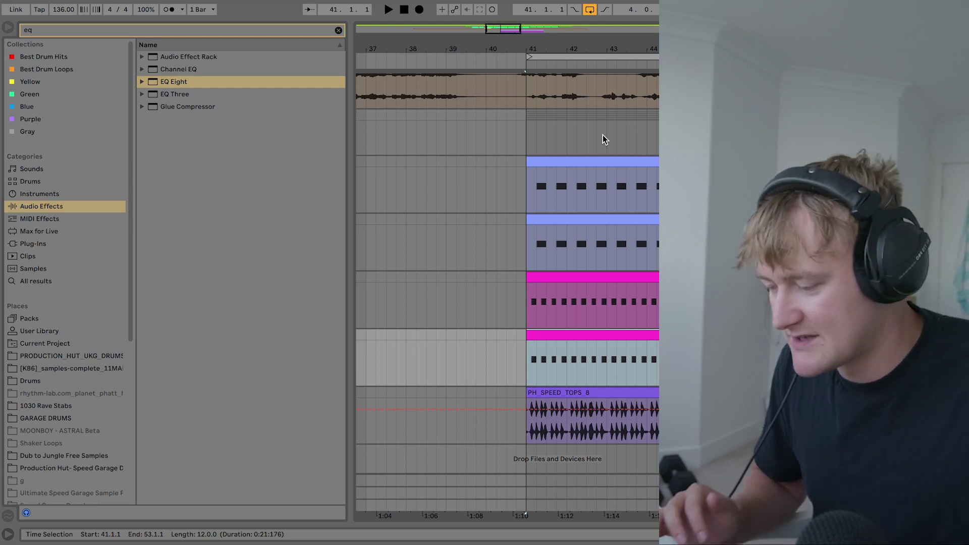
- Assign the PH SPEED TOPS 8 groove to the M1 organ bass MIDI clip
{"action": "scroll", "coordinate": [603, 135], "scroll_direction": "up", "scroll_amount": 6}
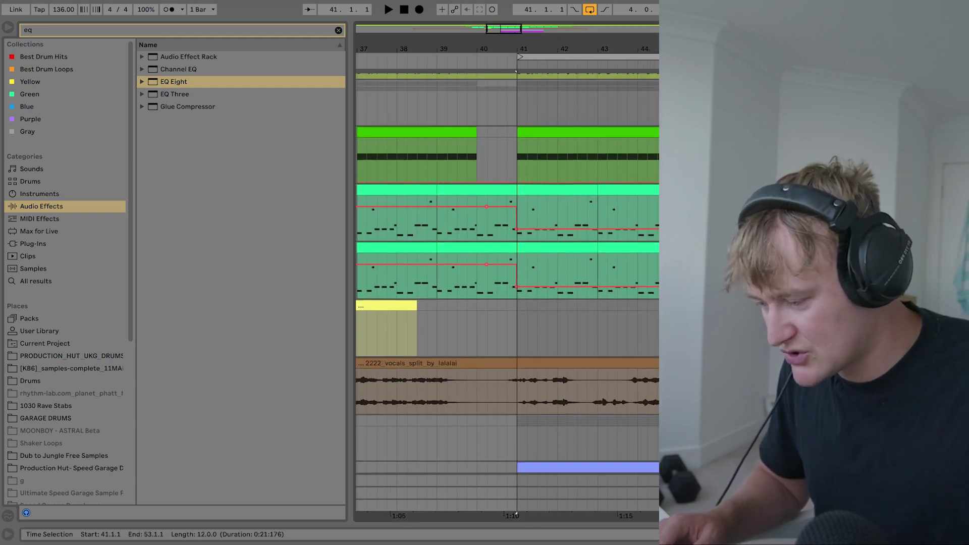
{"action": "key", "text": "ctrl+alt+l"}
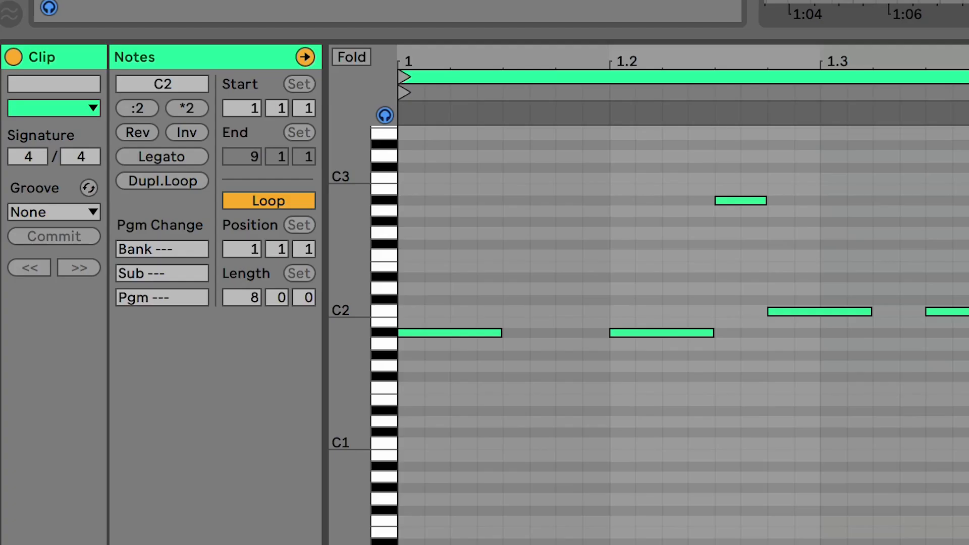
{"action": "left_click", "coordinate": [53, 212]}
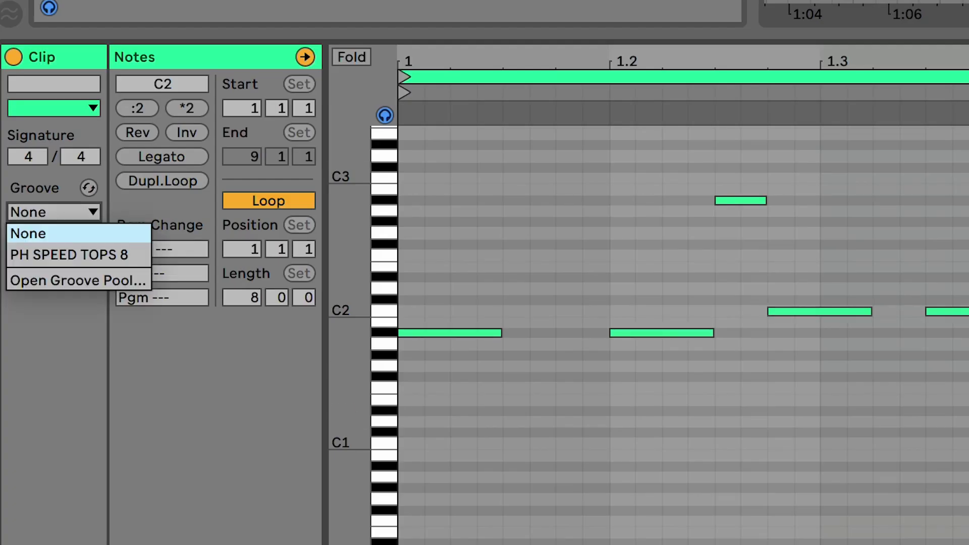
{"action": "left_click", "coordinate": [69, 255]}
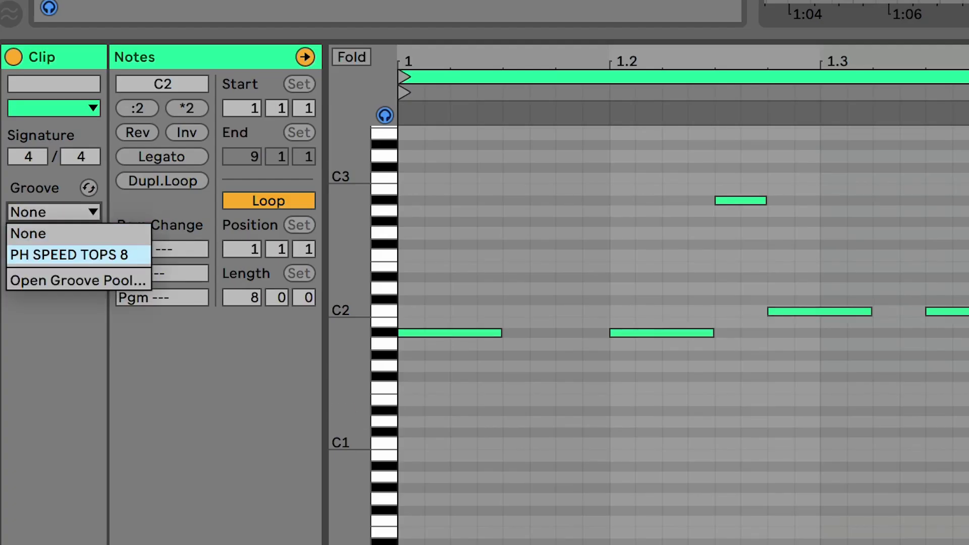
{"action": "left_click", "coordinate": [69, 255]}
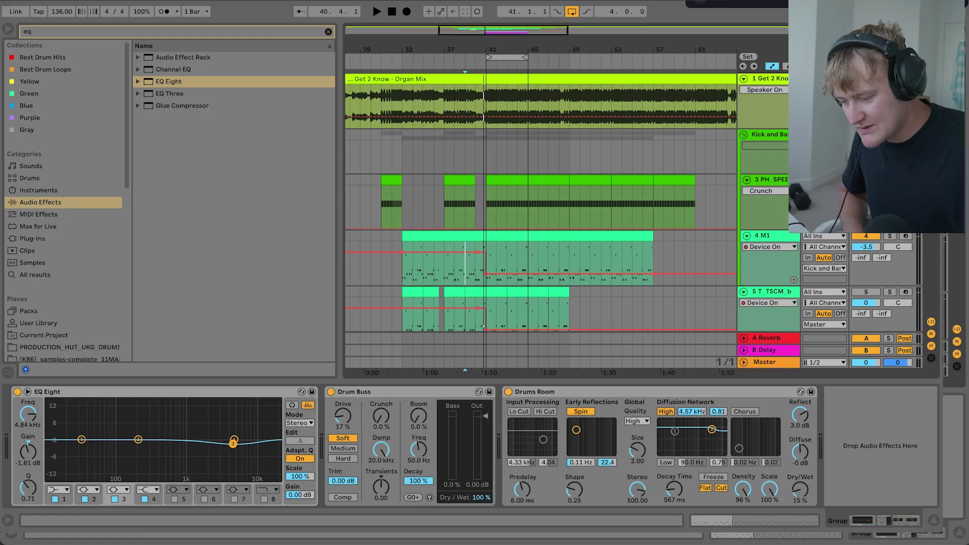
- Select the M1 track and examine its Korg M1 organ patch in the plug-in window
{"action": "left_click", "coordinate": [768, 235]}
{"action": "scroll", "coordinate": [540, 202], "scroll_direction": "down", "scroll_amount": 2}
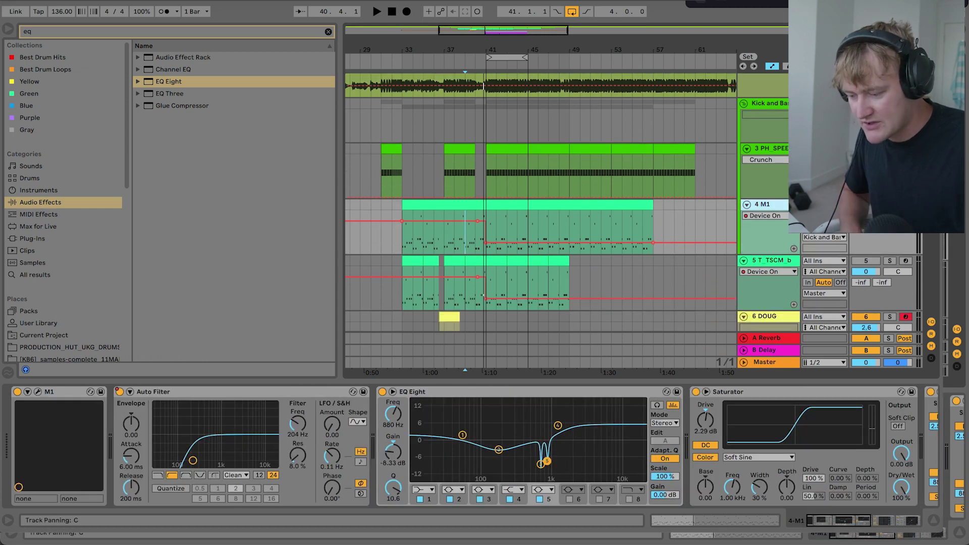
{"action": "key", "text": "Up"}
{"action": "key", "text": "Down"}
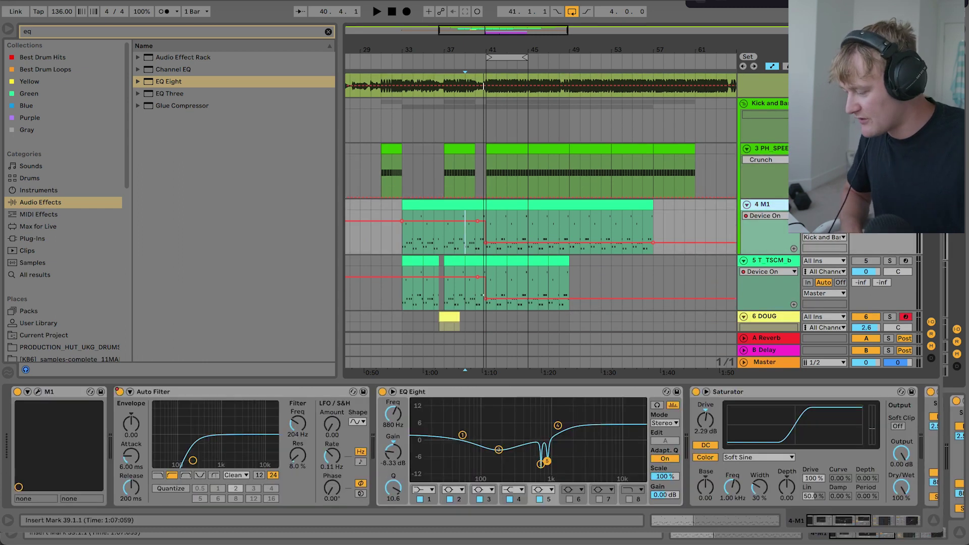
{"action": "key", "text": "super+alt+p"}
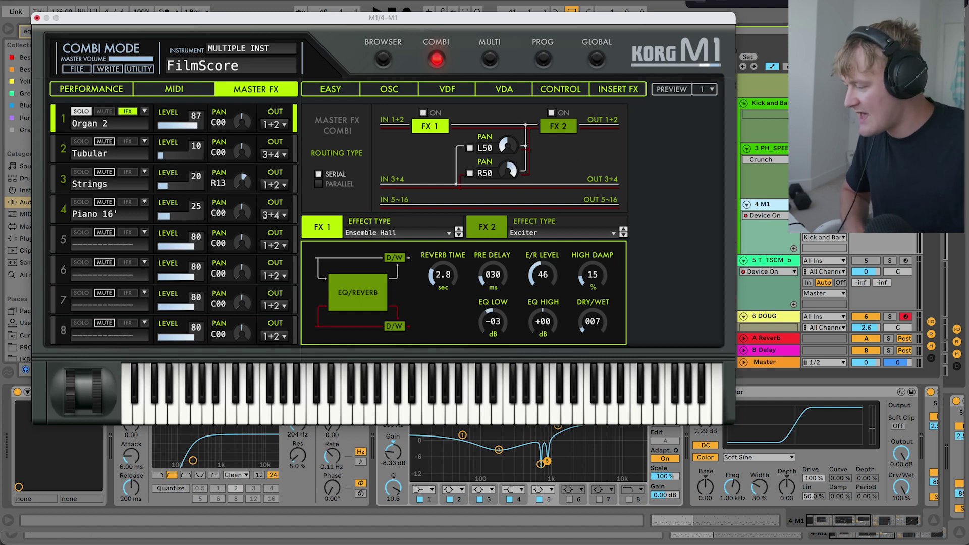
{"action": "key", "text": "super+alt+p"}
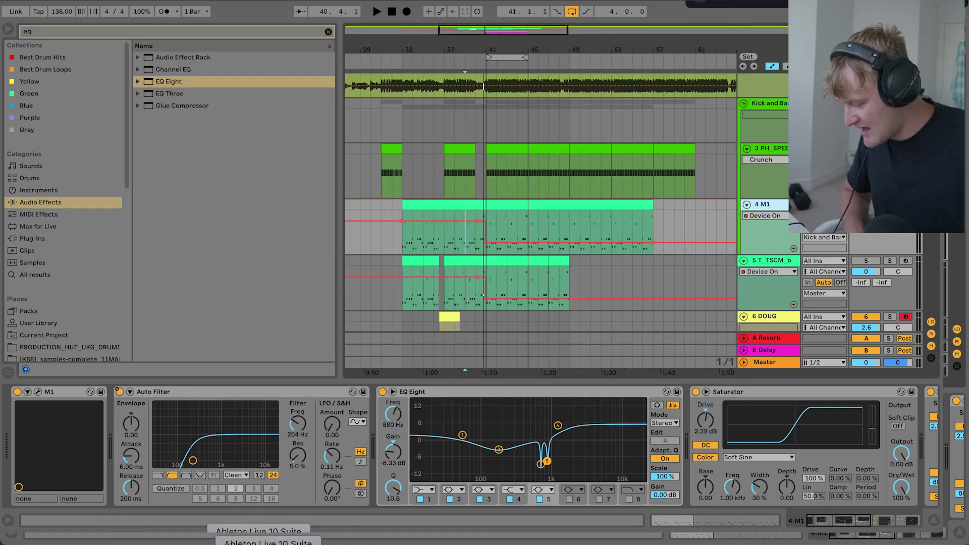
- Switch to Splice, search for "organ bass", preview the first one-shot sample, and put the sample browser away
{"action": "left_click", "coordinate": [235, 543]}
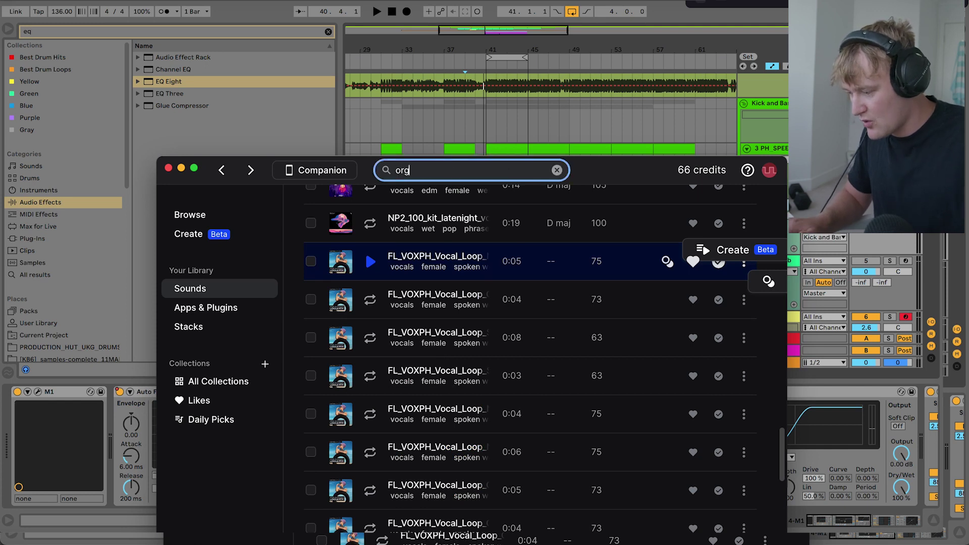
{"action": "key", "text": "Return"}
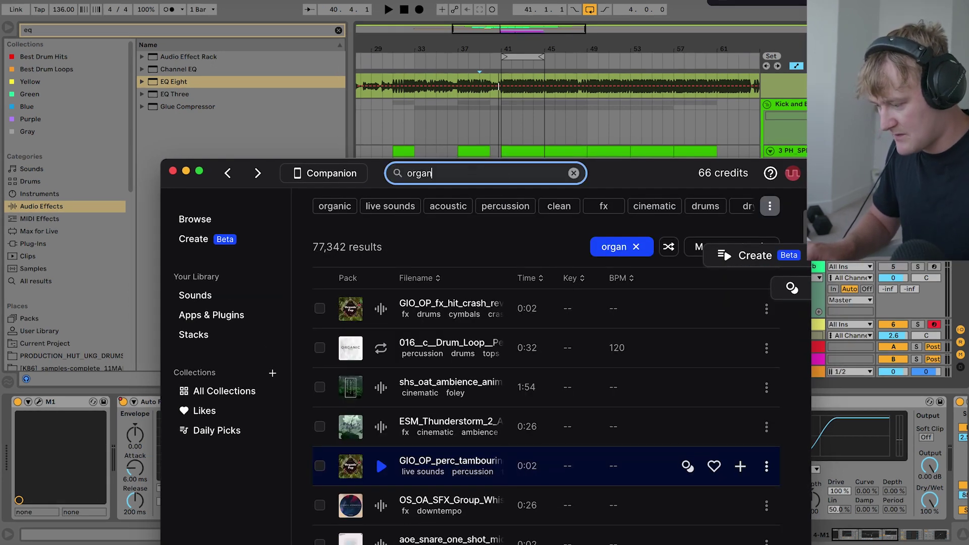
{"action": "type", "text": "bass"}
{"action": "key", "text": "Return"}
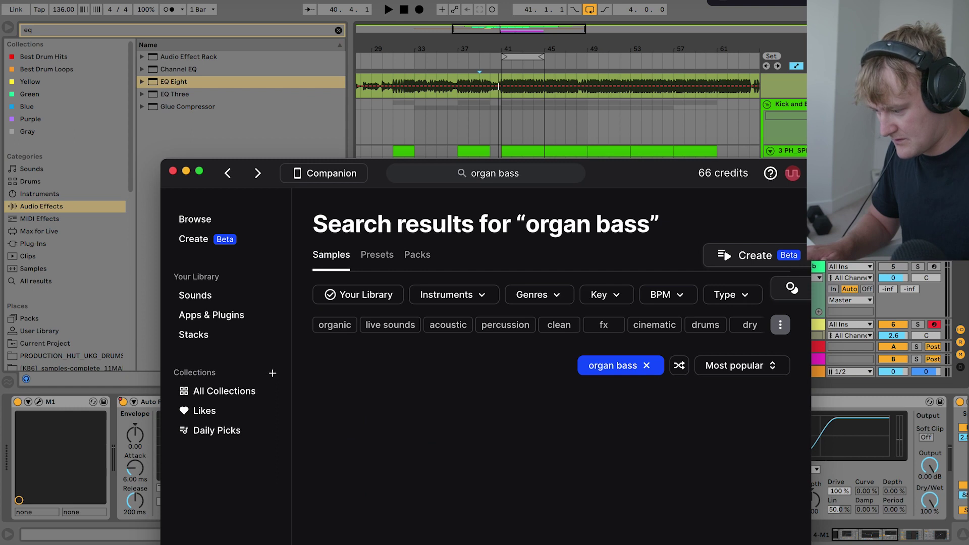
{"action": "left_click_drag", "start_coordinate": [637, 173], "coordinate": [635, 91]}
{"action": "left_click", "coordinate": [379, 345]}
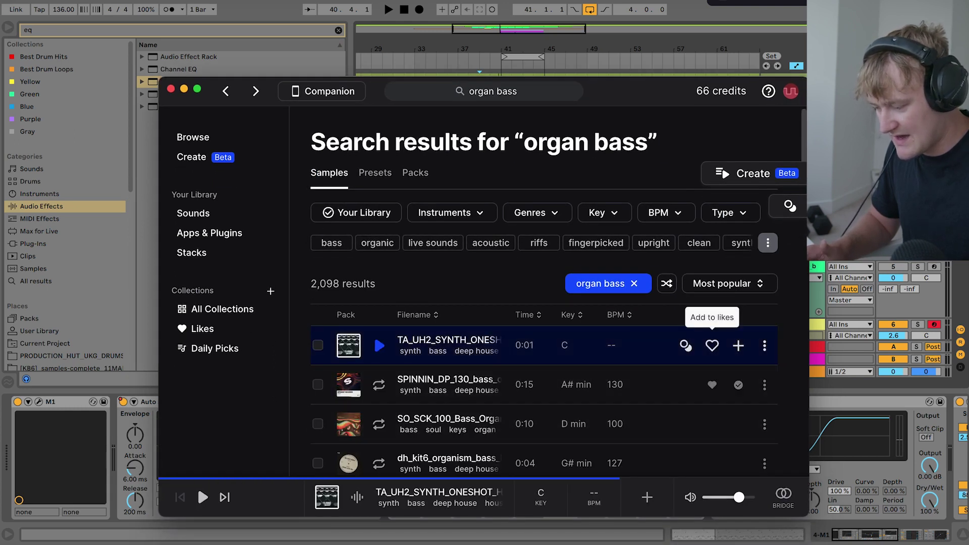
{"action": "left_click", "coordinate": [184, 88]}
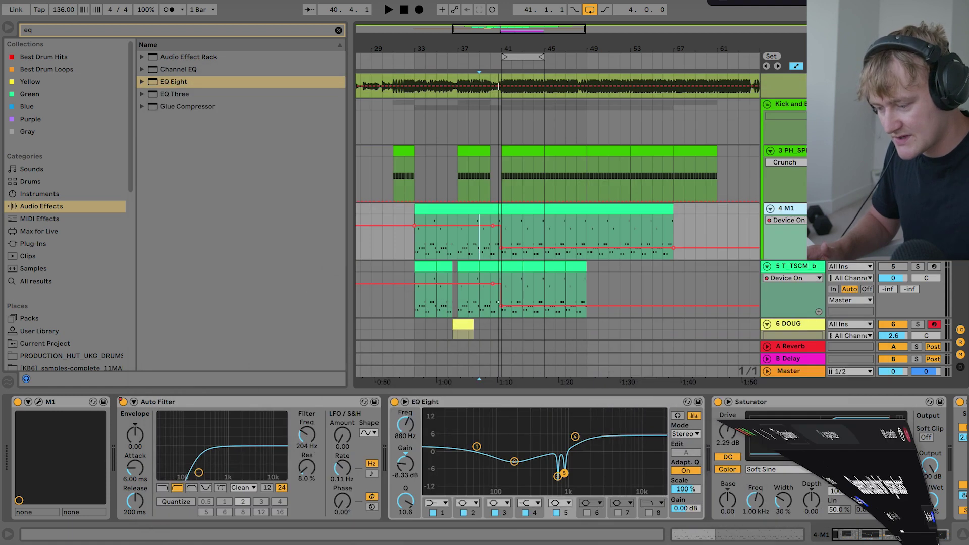
- Solo the T_TSCM organ bass one-shot track and listen to it from bar 41
{"action": "left_click", "coordinate": [793, 266]}
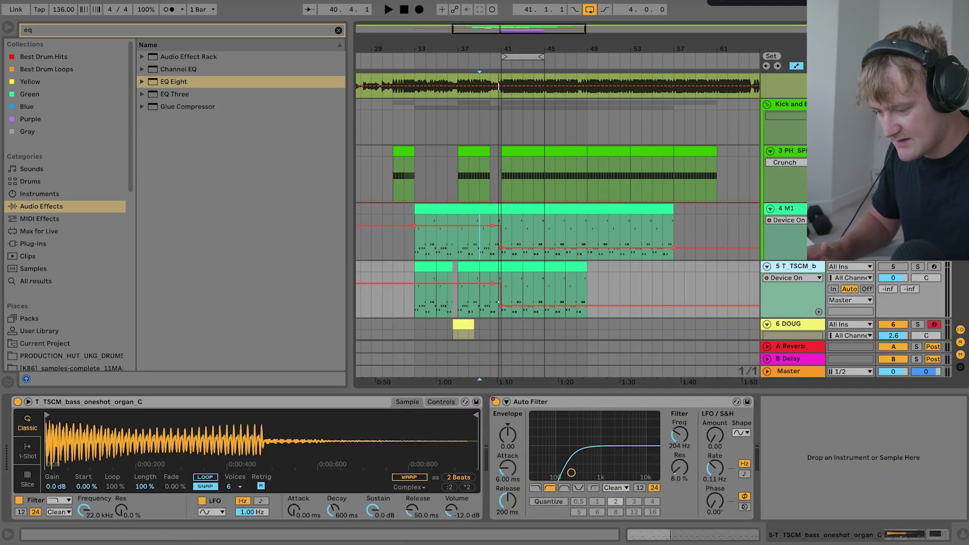
{"action": "left_click", "coordinate": [500, 303]}
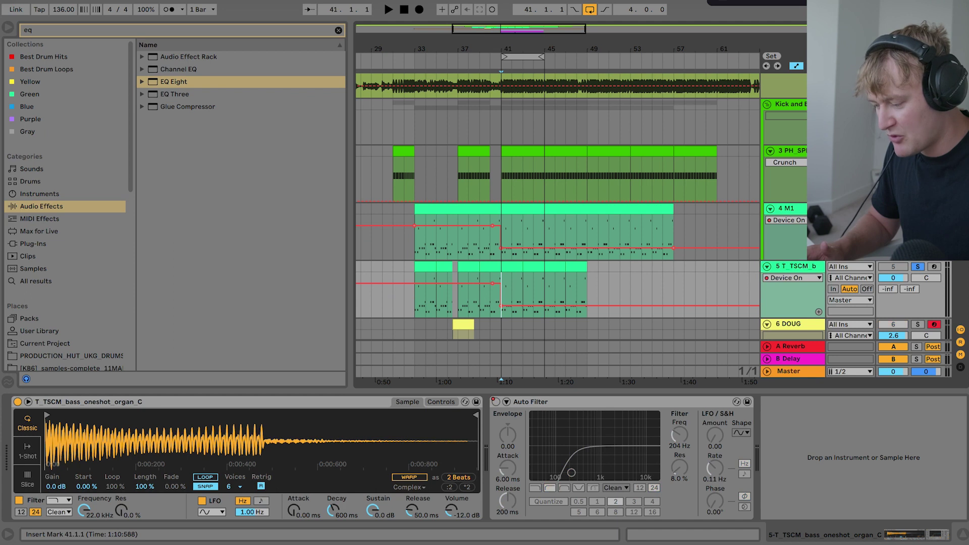
{"action": "key", "text": "space"}
{"action": "key", "text": "XF86AudioRaiseVolume"}
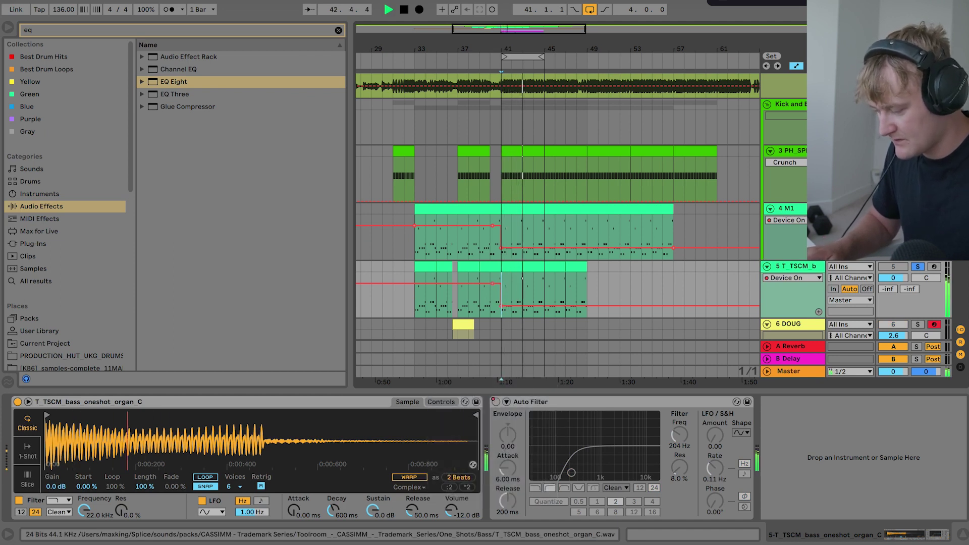
{"action": "key", "text": "space"}
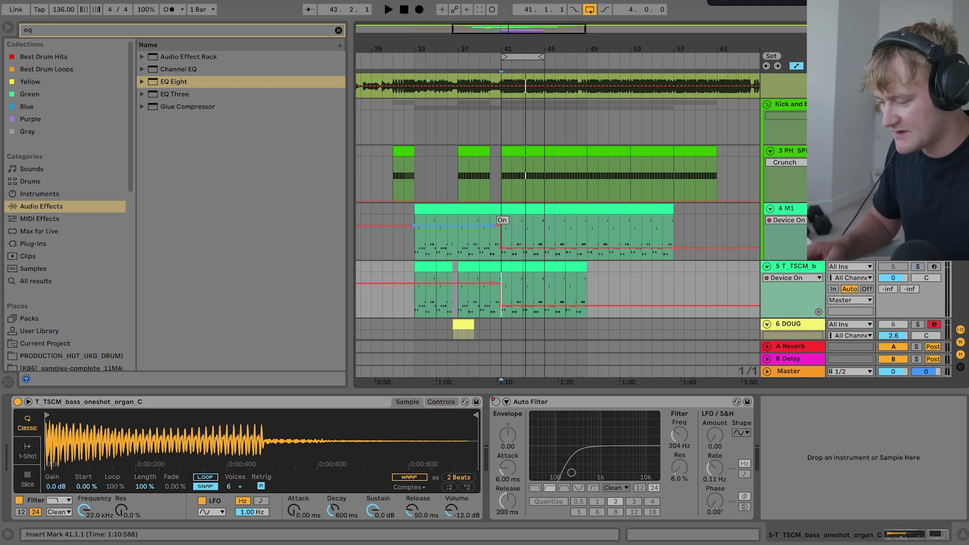
- Open the M1 bass clip starting at bar 41 and examine its note pattern
{"action": "key", "text": "plus"}
{"action": "key", "text": "plus"}
{"action": "key", "text": "plus"}
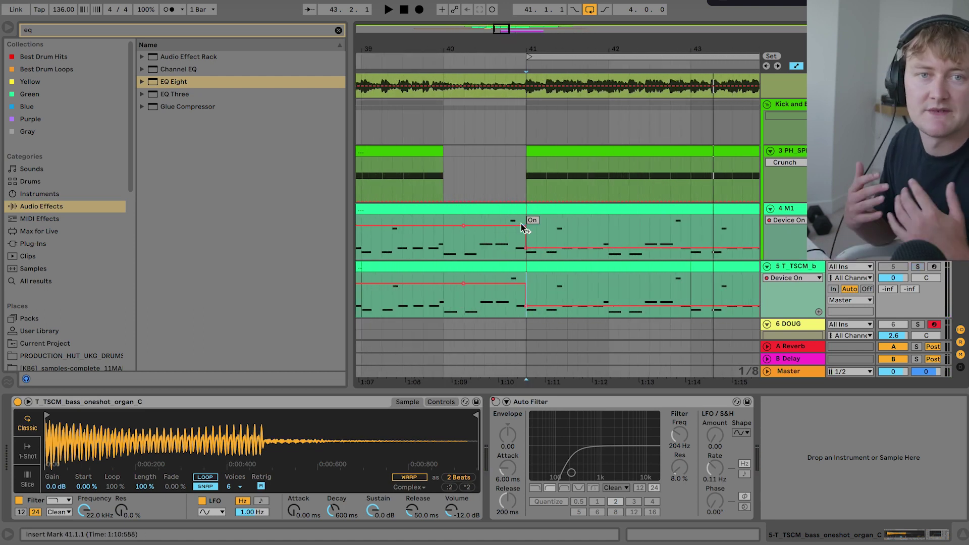
{"action": "left_click", "coordinate": [522, 224]}
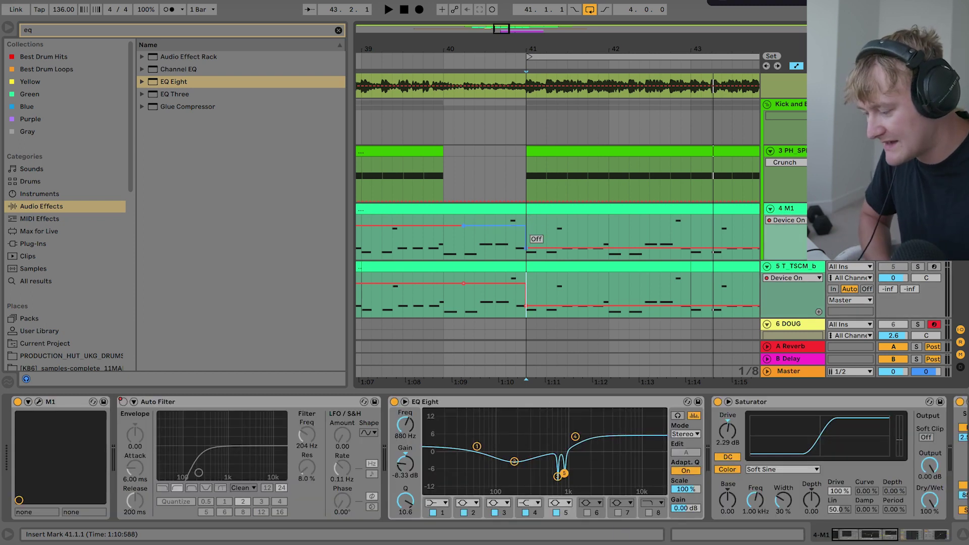
{"action": "double_click", "coordinate": [543, 209]}
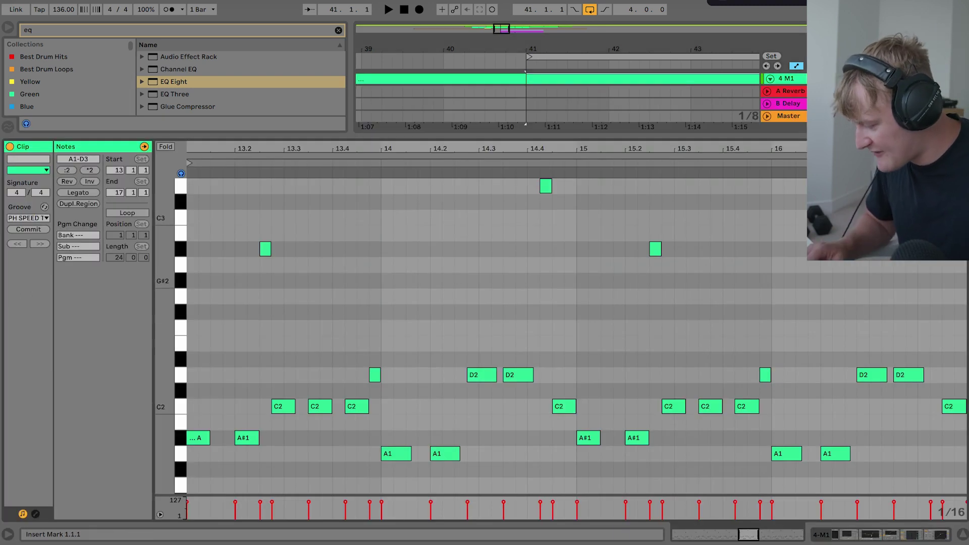
{"action": "scroll", "coordinate": [382, 334], "scroll_direction": "left", "scroll_amount": 2}
{"action": "scroll", "coordinate": [382, 335], "scroll_direction": "down", "scroll_amount": 2}
{"action": "scroll", "coordinate": [381, 335], "scroll_direction": "down", "scroll_amount": 2}
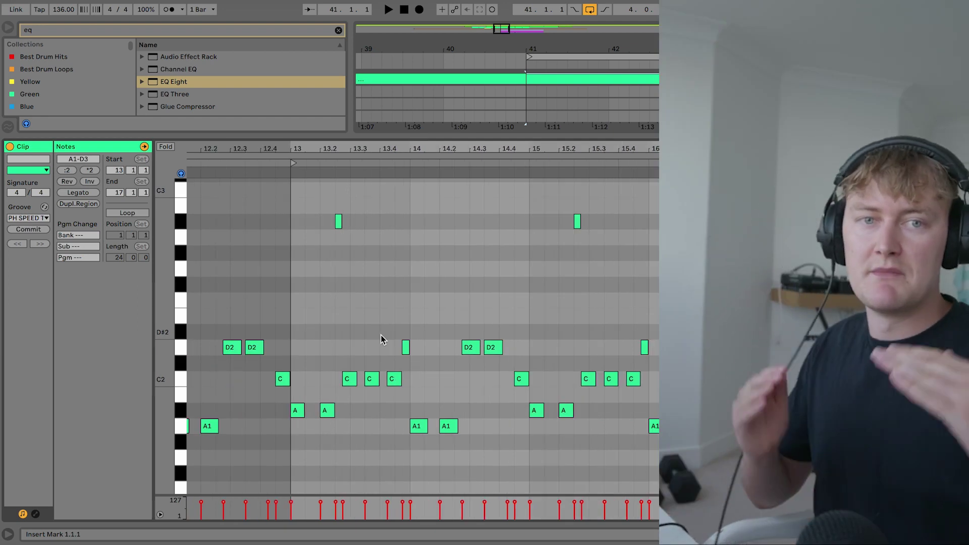
- Listen to the M1 bassline soloed from bar 41, stop playback, and return to the arrangement
{"action": "key", "text": "space"}
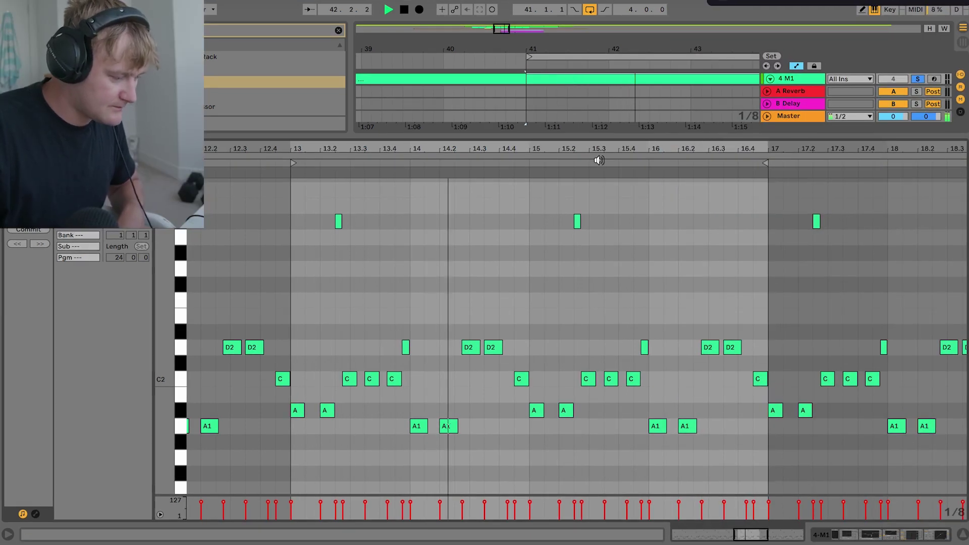
{"action": "key", "text": "space"}
{"action": "key", "text": "ctrl+alt+l"}
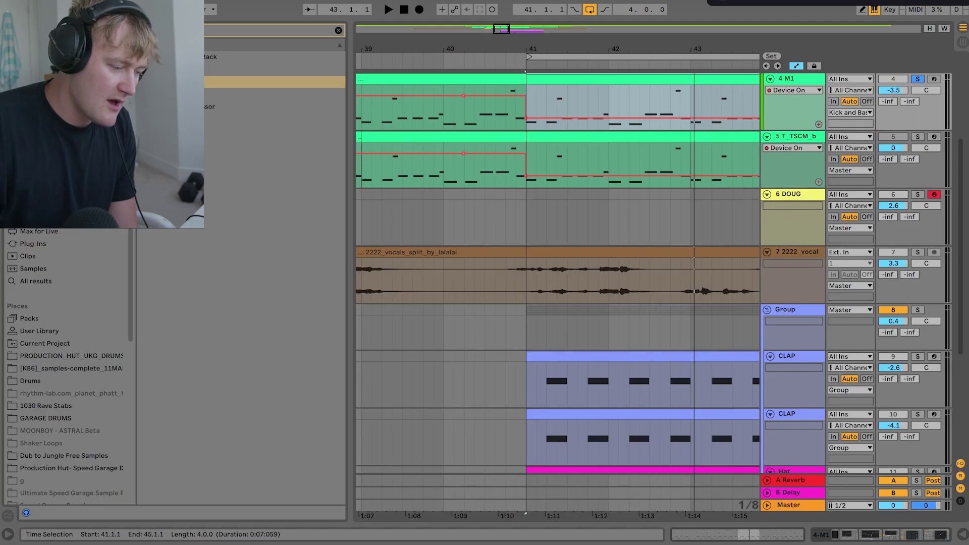
- Try to shorten the M1 clip starting at bar 41 so it ends at bar 43, and undo the change
{"action": "scroll", "coordinate": [481, 172], "scroll_direction": "up", "scroll_amount": 3}
{"action": "scroll", "coordinate": [481, 172], "scroll_direction": "right", "scroll_amount": 2}
{"action": "scroll", "coordinate": [581, 178], "scroll_direction": "up", "scroll_amount": 1}
{"action": "scroll", "coordinate": [581, 177], "scroll_direction": "right", "scroll_amount": 1}
{"action": "scroll", "coordinate": [589, 183], "scroll_direction": "down", "scroll_amount": 3}
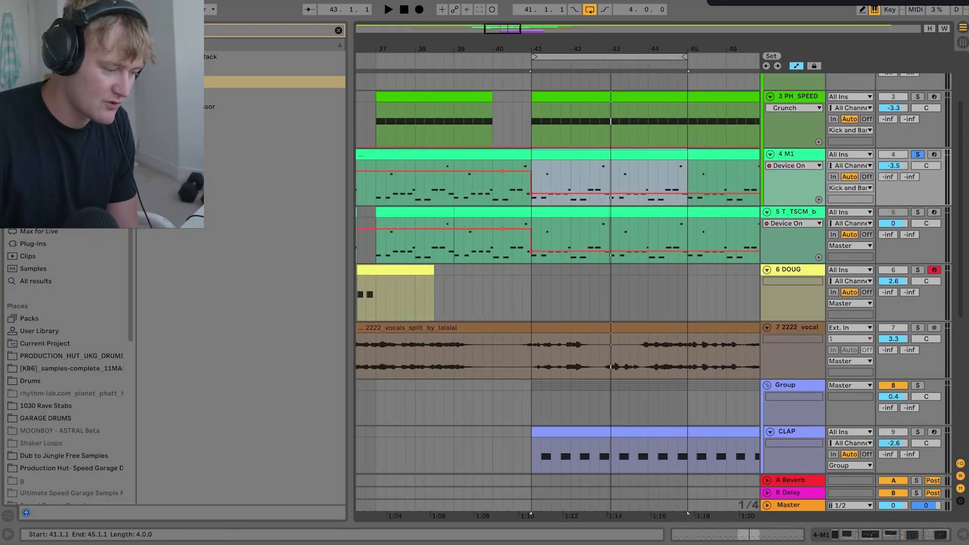
{"action": "left_click_drag", "start_coordinate": [687, 154], "coordinate": [610, 154]}
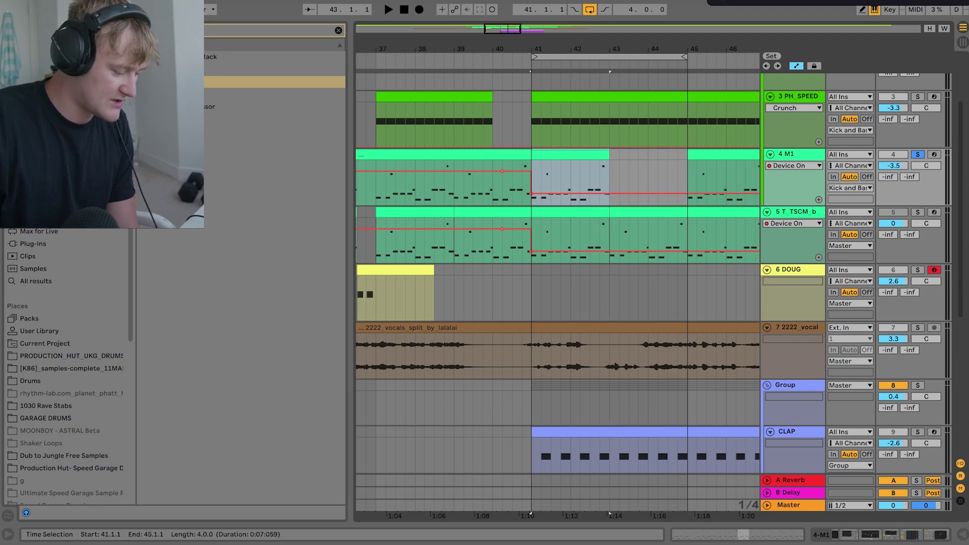
{"action": "key", "text": "ctrl+z"}
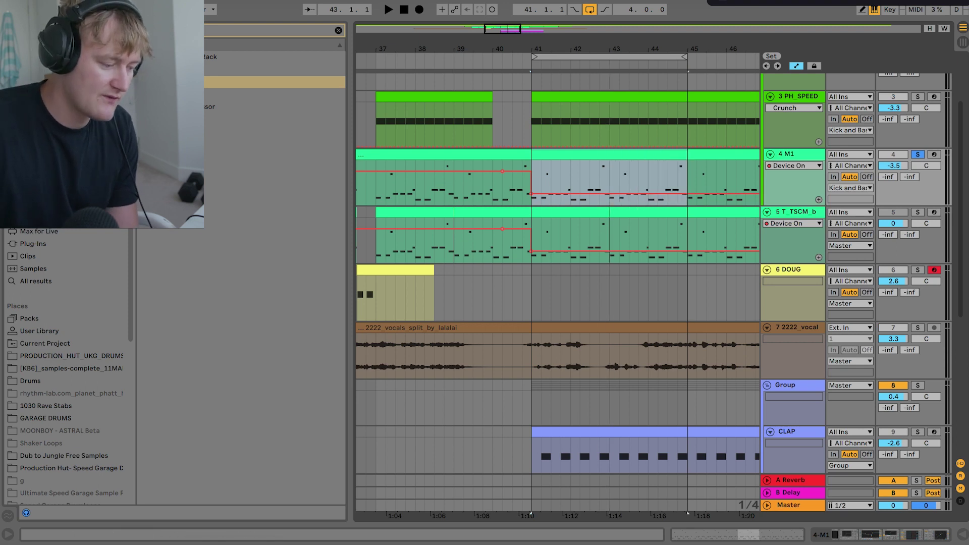
- Compare the M1 bass with its EQ Eight bypassed and re-enabled during playback, and inspect the settings of band 2
{"action": "key", "text": "shift+Tab"}
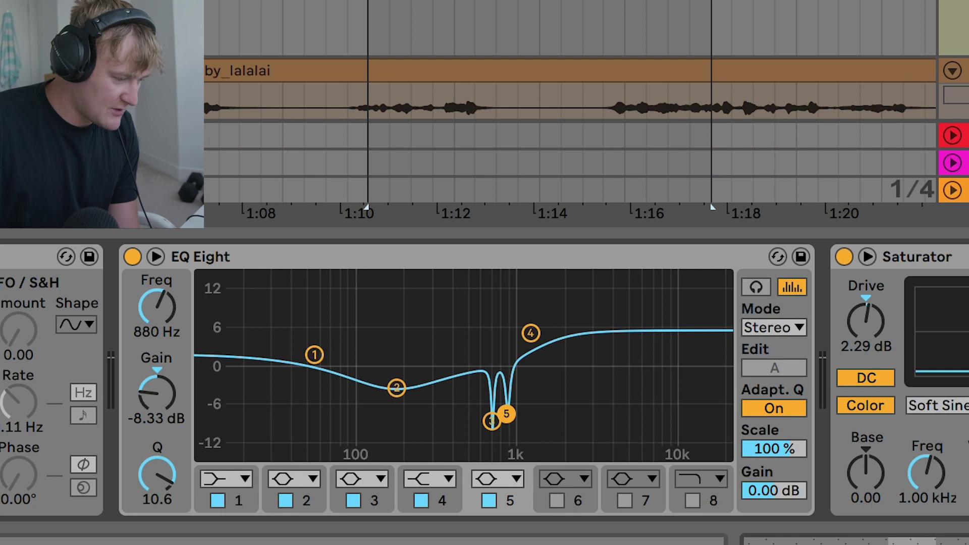
{"action": "key", "text": "space"}
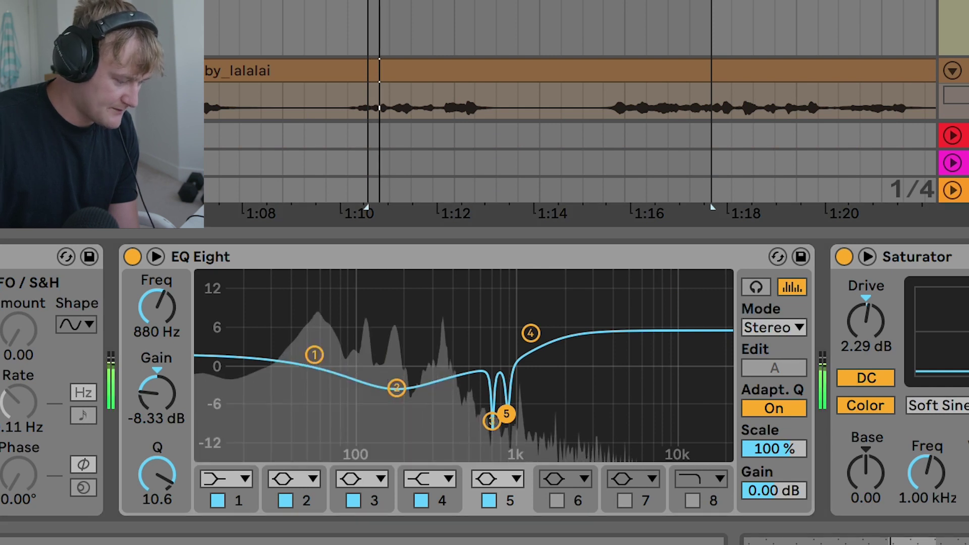
{"action": "key", "text": "0"}
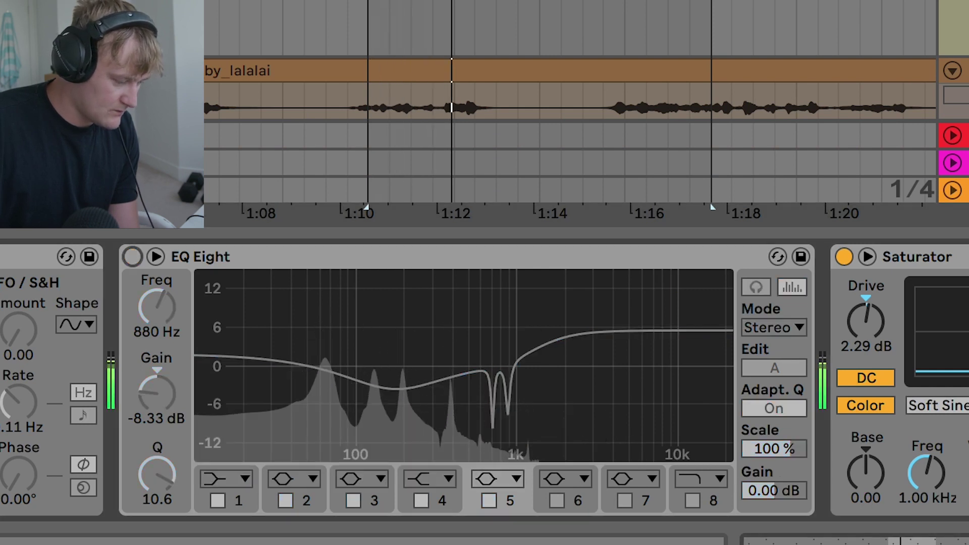
{"action": "left_click", "coordinate": [131, 256]}
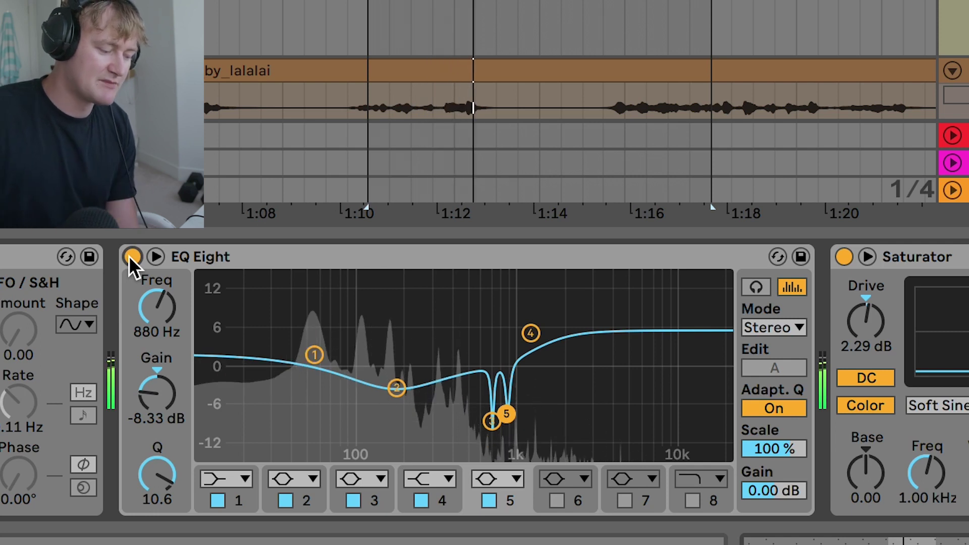
{"action": "left_click", "coordinate": [397, 388]}
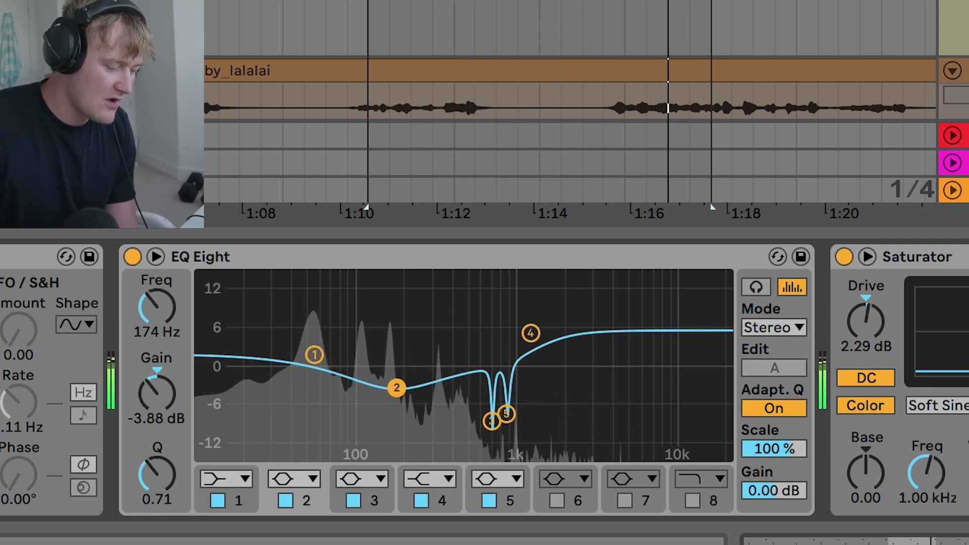
- Flatten the narrow cuts of EQ Eight bands 3 and 5 to 0.71 dB and -0.24 dB, audition the bass, and undo the gain changes
{"action": "left_click", "coordinate": [493, 420]}
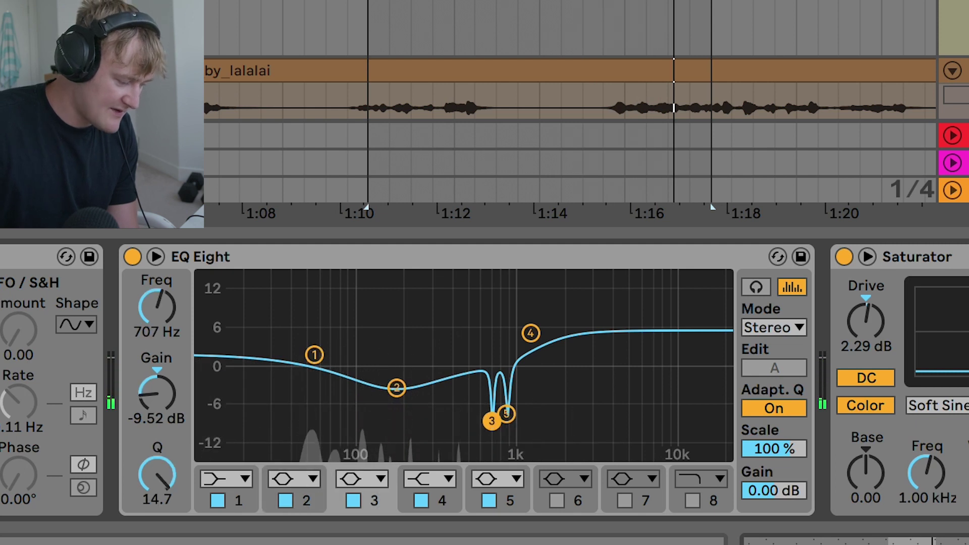
{"action": "left_click_drag", "start_coordinate": [493, 421], "coordinate": [492, 362]}
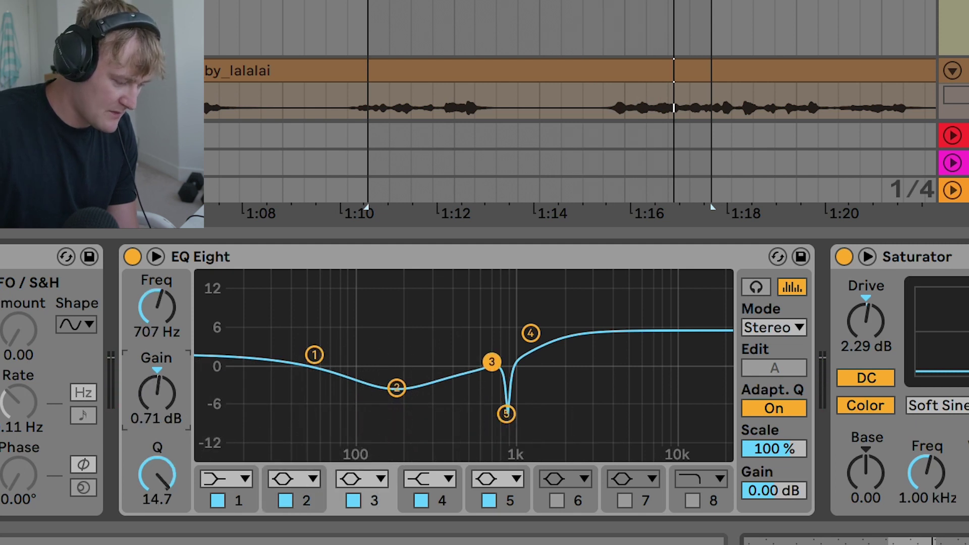
{"action": "left_click", "coordinate": [506, 414]}
{"action": "left_click_drag", "start_coordinate": [507, 414], "coordinate": [507, 381]}
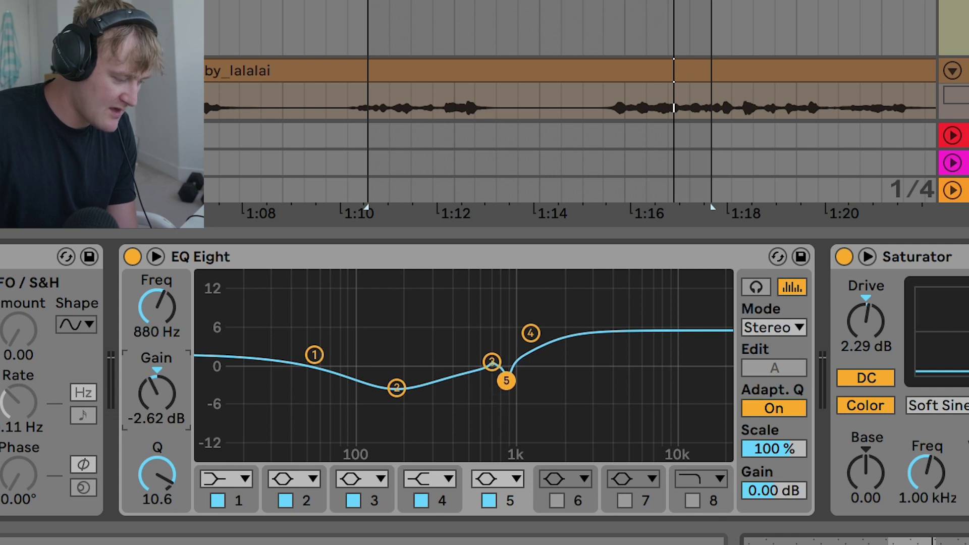
{"action": "scroll", "coordinate": [408, 108], "scroll_direction": "up", "scroll_amount": 6}
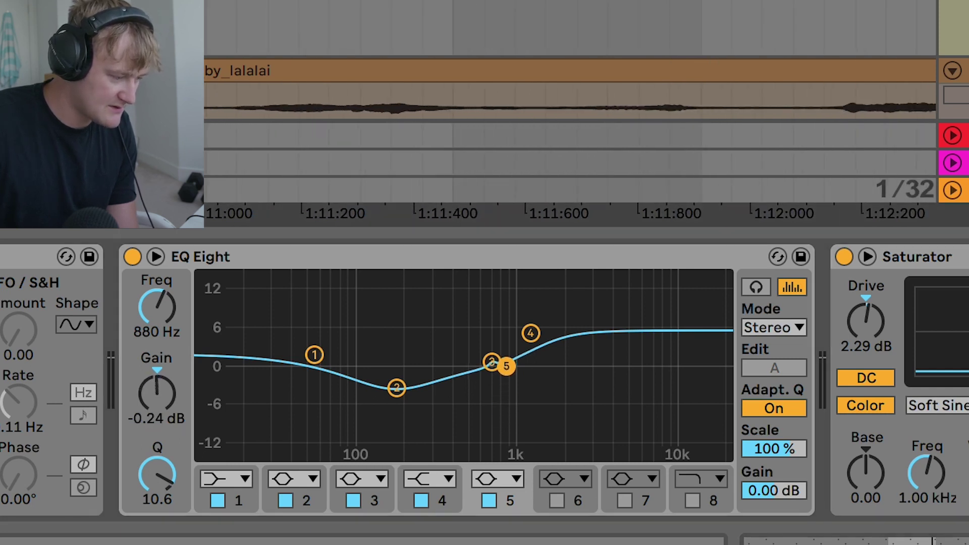
{"action": "key", "text": "minus"}
{"action": "key", "text": "minus"}
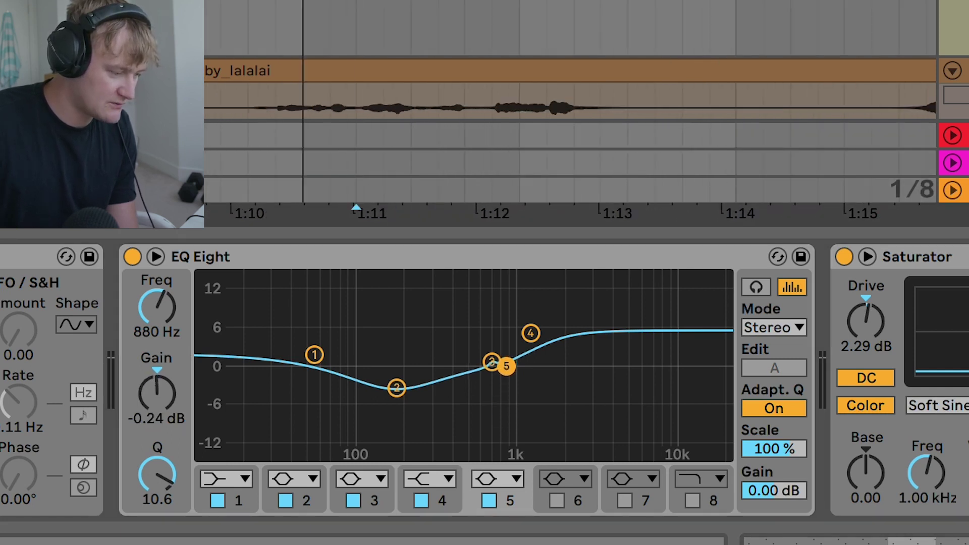
{"action": "key", "text": "space"}
{"action": "key", "text": "space"}
{"action": "key", "text": "ctrl+z"}
{"action": "key", "text": "ctrl+z"}
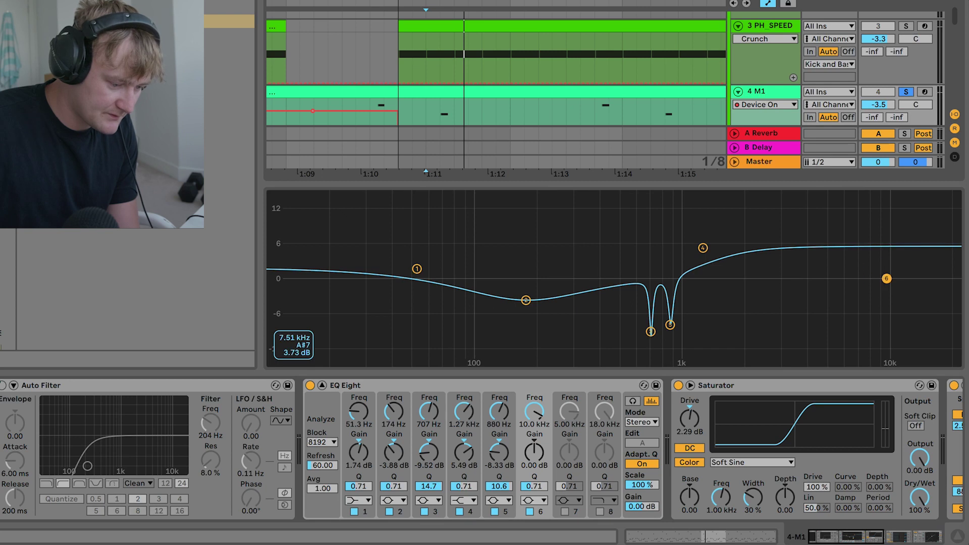
- Turn EQ Eight band 6 into a narrow bell with Q 18.0 and sweep it across the spectrum to 725 Hz at 1.88 dB
{"action": "left_click_drag", "start_coordinate": [887, 279], "coordinate": [860, 233]}
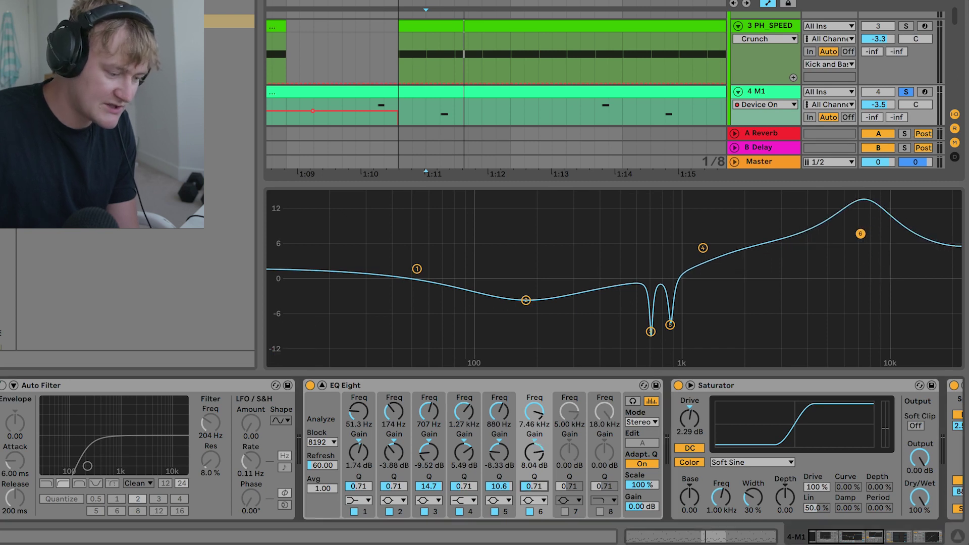
{"action": "left_click_drag", "start_coordinate": [534, 486], "coordinate": [534, 454]}
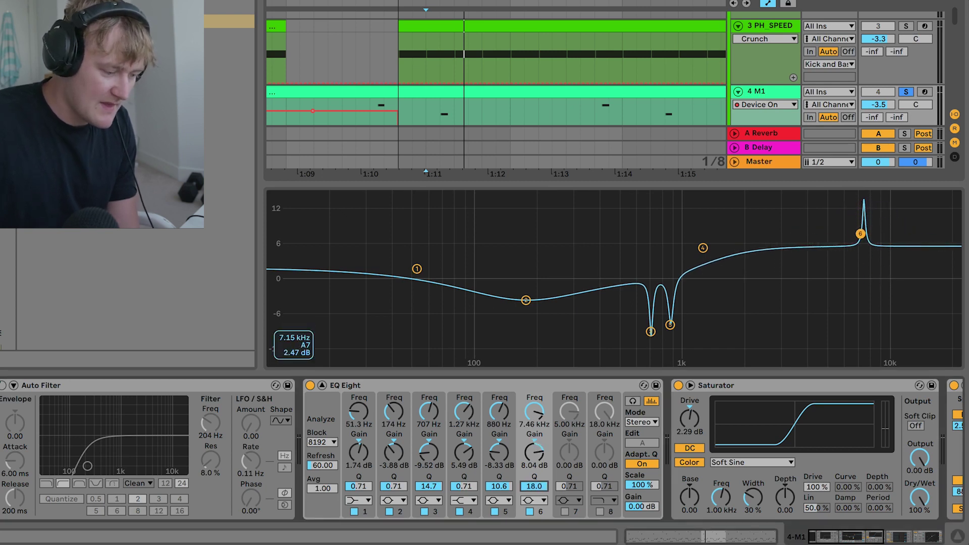
{"action": "left_click_drag", "start_coordinate": [861, 234], "coordinate": [632, 290]}
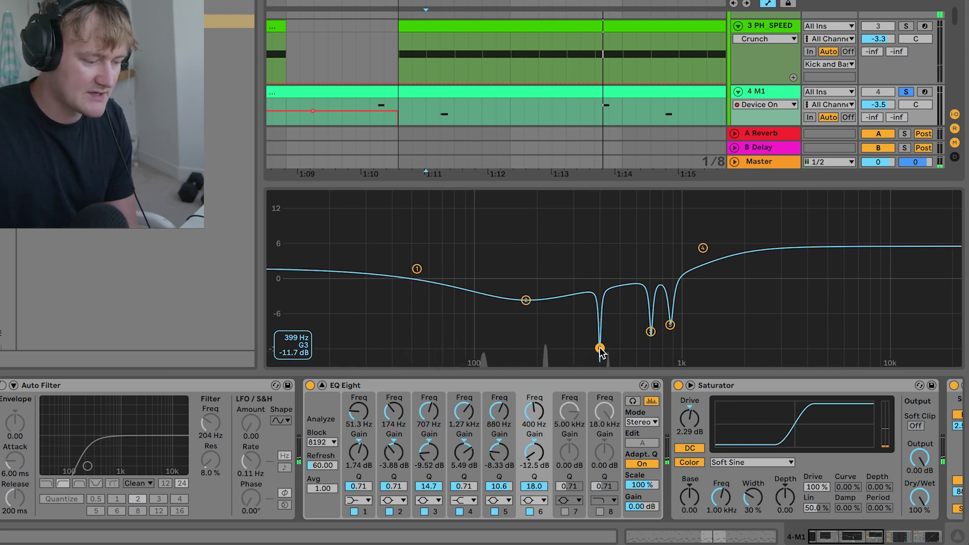
{"action": "left_click_drag", "start_coordinate": [600, 349], "coordinate": [653, 268]}
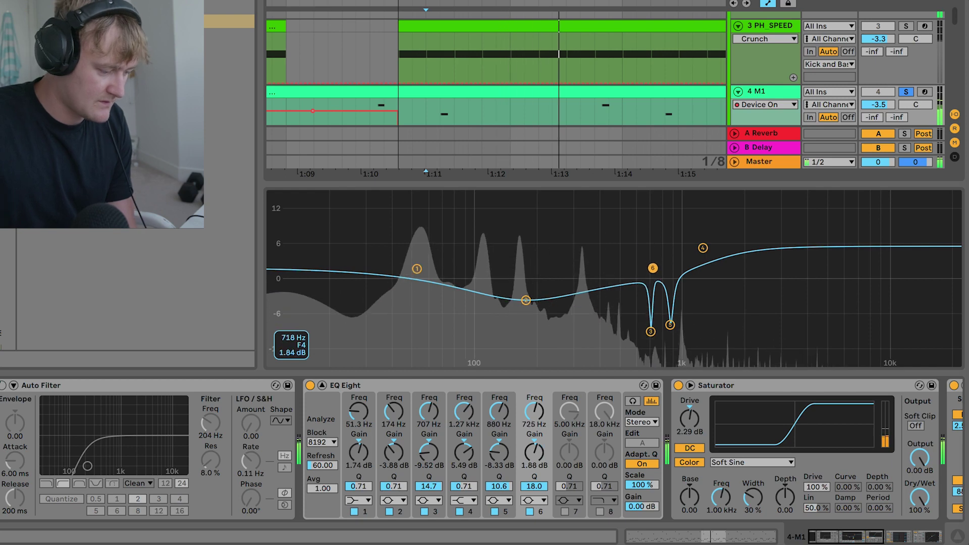
{"action": "left_click", "coordinate": [322, 385]}
- Compare the M1 bass with the Saturator bypassed and re-enabled during playback
{"action": "scroll", "coordinate": [555, 449], "scroll_direction": "right", "scroll_amount": 4}
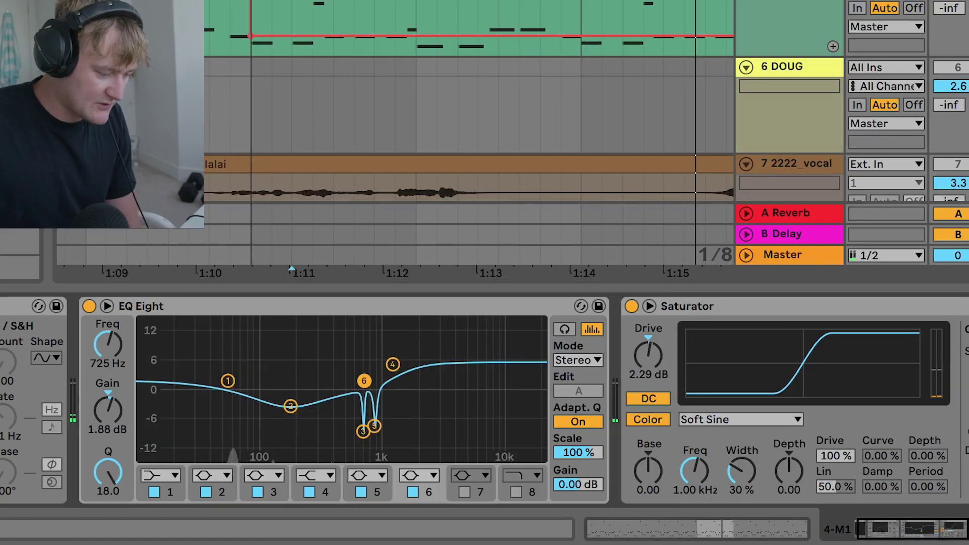
{"action": "left_click", "coordinate": [350, 304]}
{"action": "key", "text": "space"}
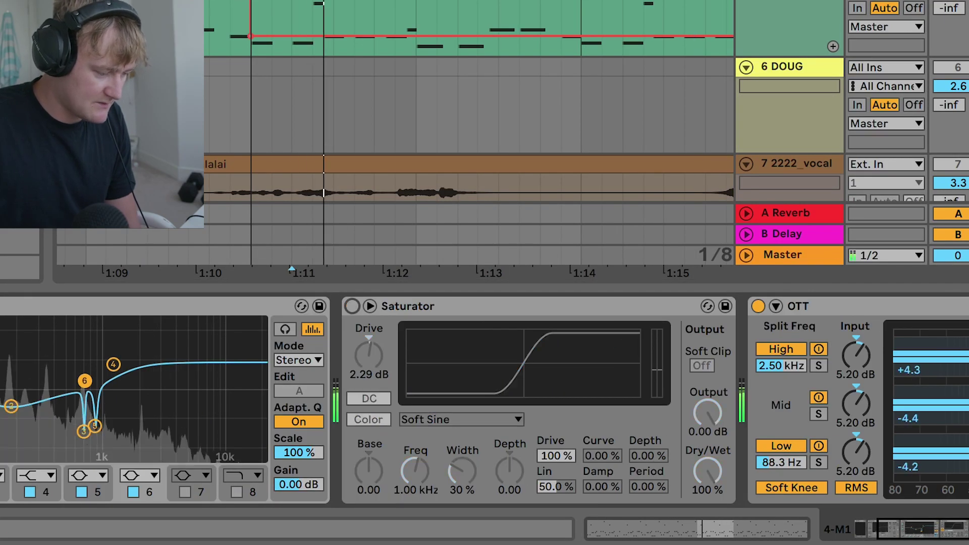
{"action": "left_click", "coordinate": [351, 304]}
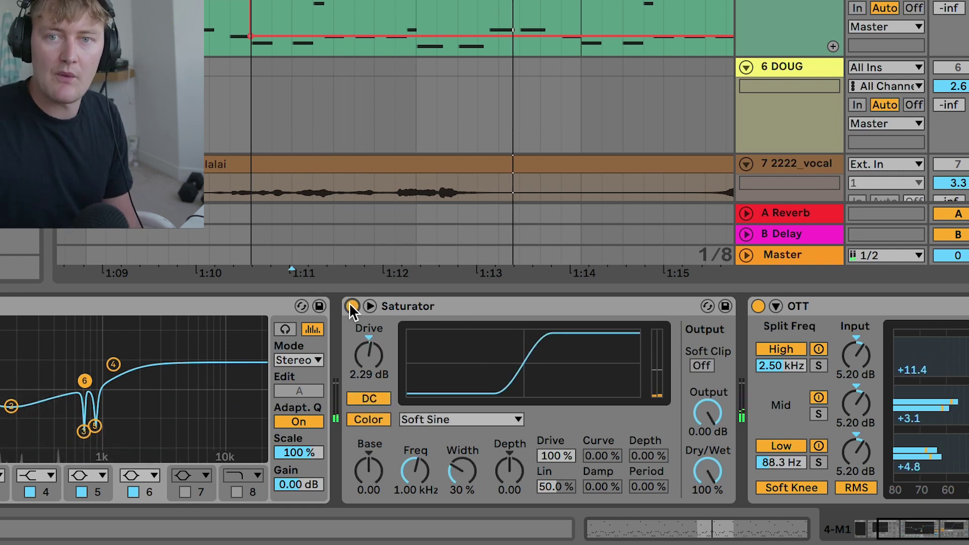
- Compare the M1 bass with the OTT compressor bypassed and re-enabled, view the sidechain Compressor's settings, and return to the arrangement
{"action": "scroll", "coordinate": [350, 303], "scroll_direction": "right", "scroll_amount": 8}
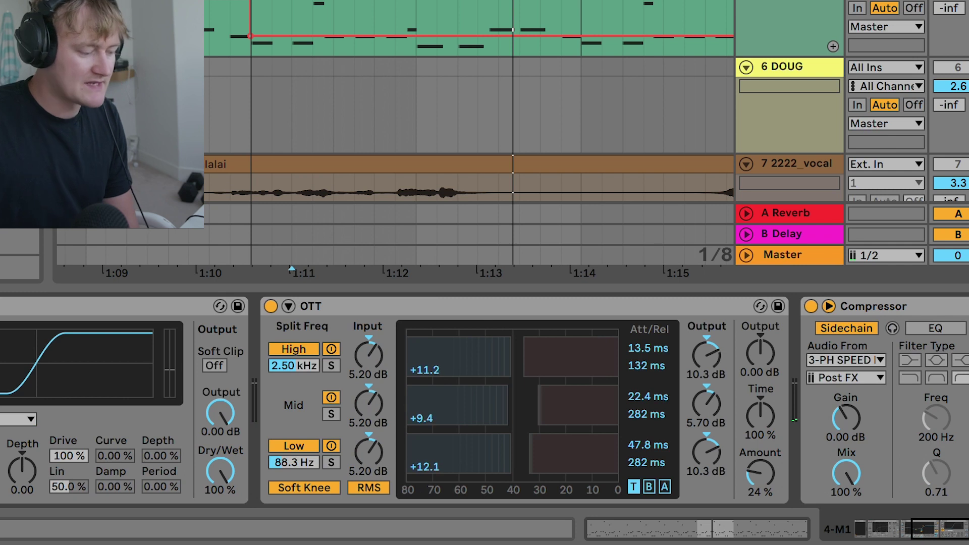
{"action": "left_click", "coordinate": [270, 306]}
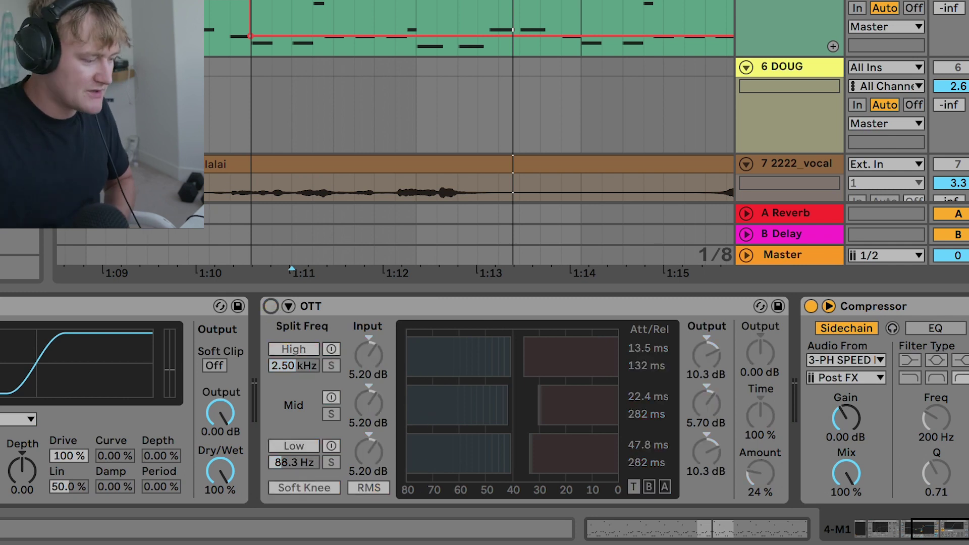
{"action": "left_click", "coordinate": [760, 473]}
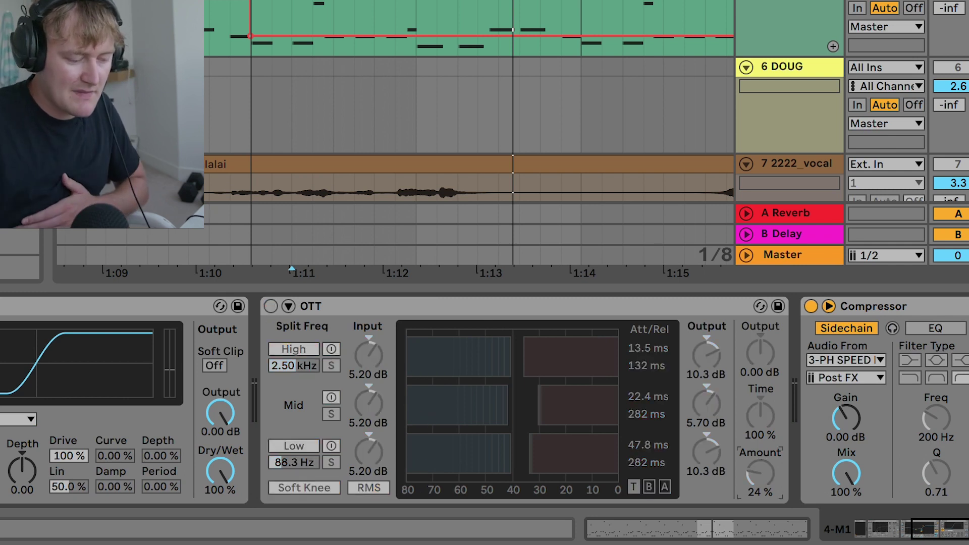
{"action": "key", "text": "space"}
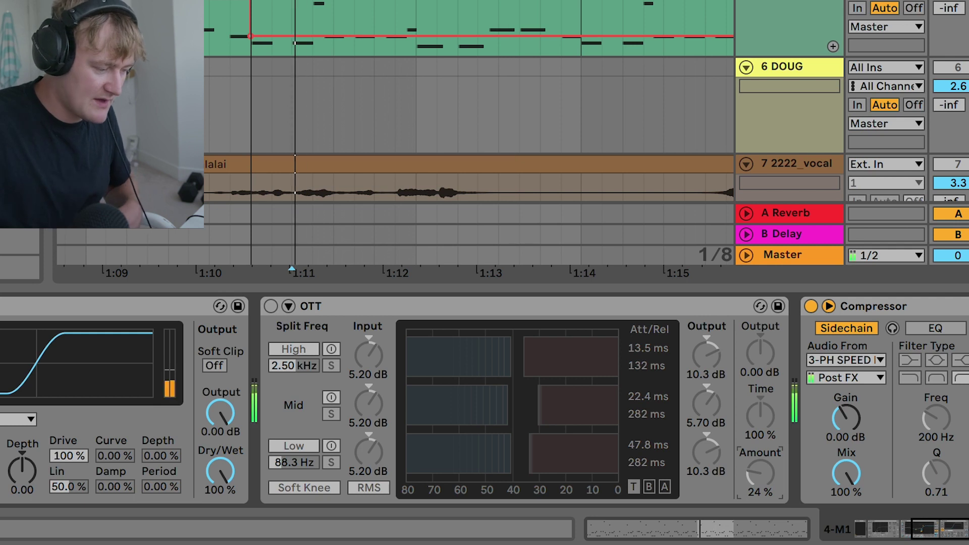
{"action": "left_click", "coordinate": [271, 306]}
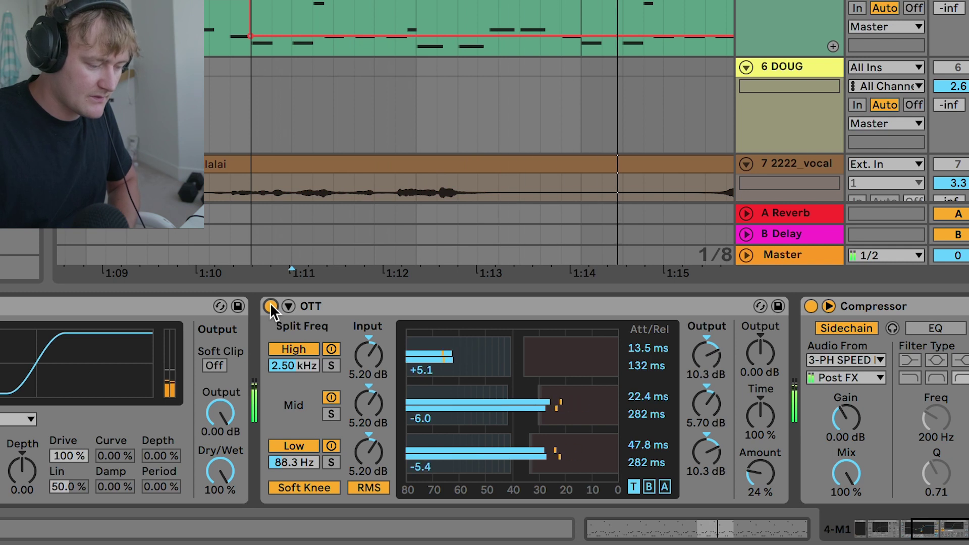
{"action": "scroll", "coordinate": [270, 306], "scroll_direction": "right", "scroll_amount": 5}
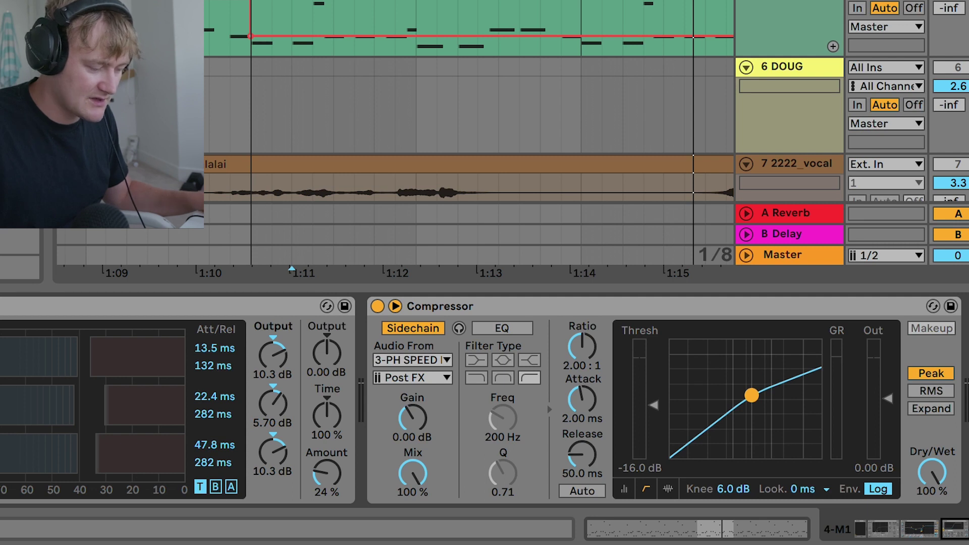
{"action": "double_click", "coordinate": [457, 286]}
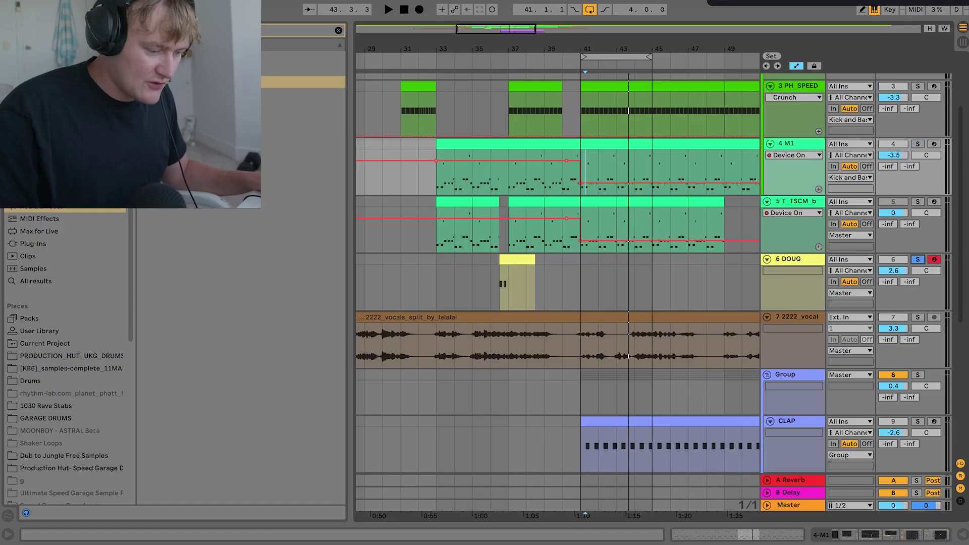
- Listen to the DOUG clip in the arrangement from bar 36, and replay it from its start at 36.3.1
{"action": "left_click", "coordinate": [486, 274]}
{"action": "key", "text": "space"}
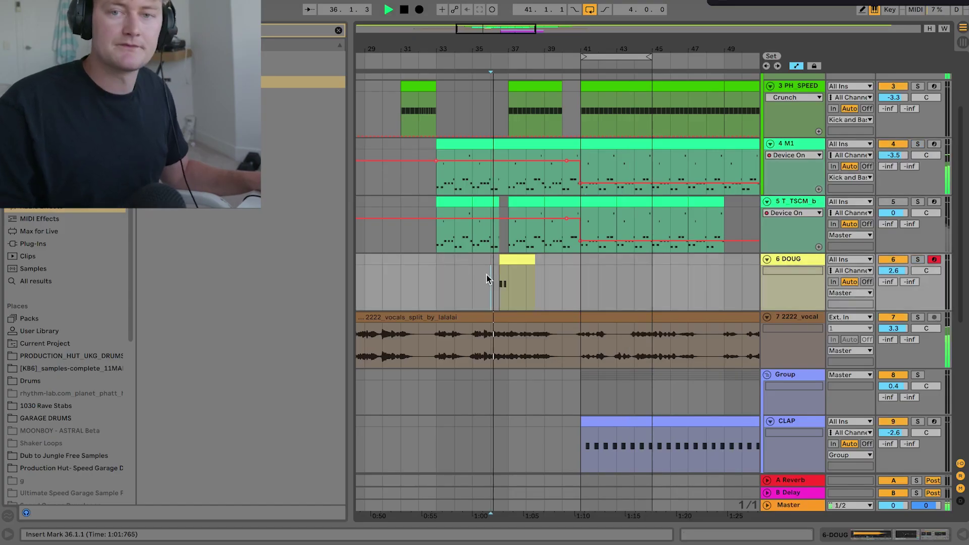
{"action": "key", "text": "space"}
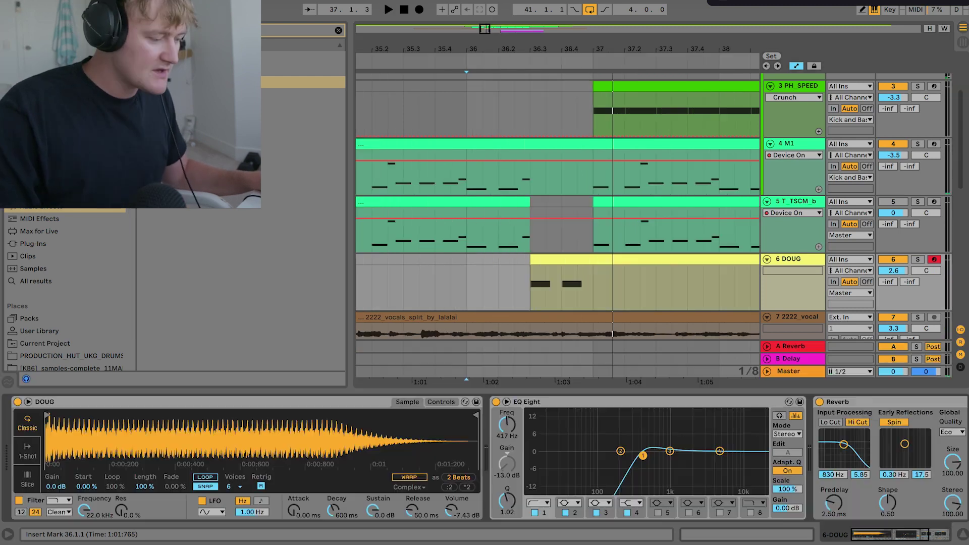
{"action": "left_click", "coordinate": [532, 281]}
{"action": "key", "text": "space"}
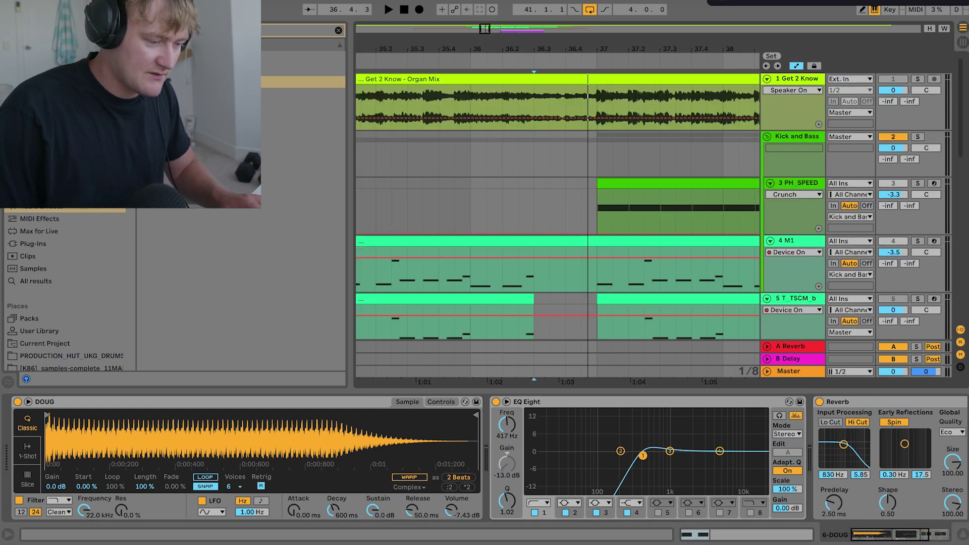
- Listen to the soloed Get 2 Know organ mix track repeatedly from 36.3.1
{"action": "key", "text": "space"}
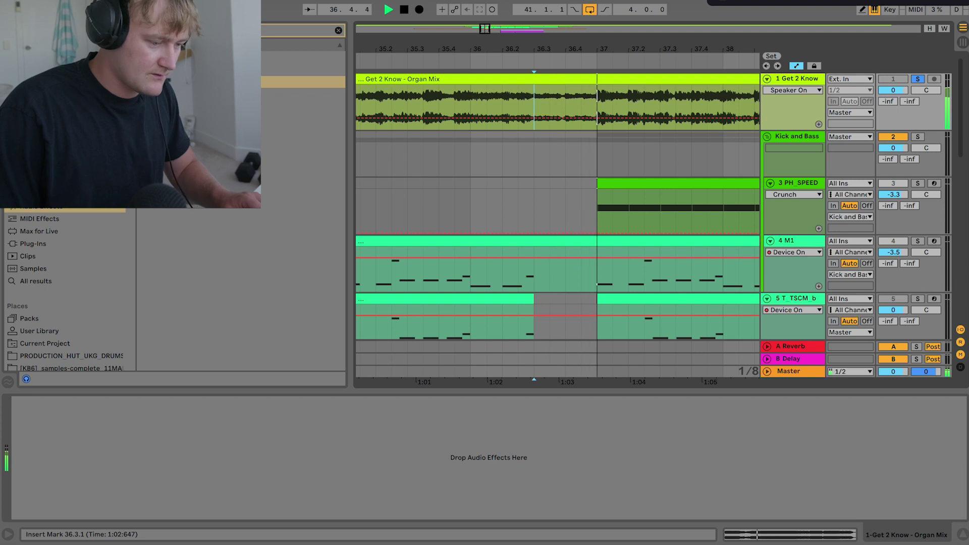
{"action": "key", "text": "space"}
{"action": "key", "text": "space"}
{"action": "key", "text": "space"}
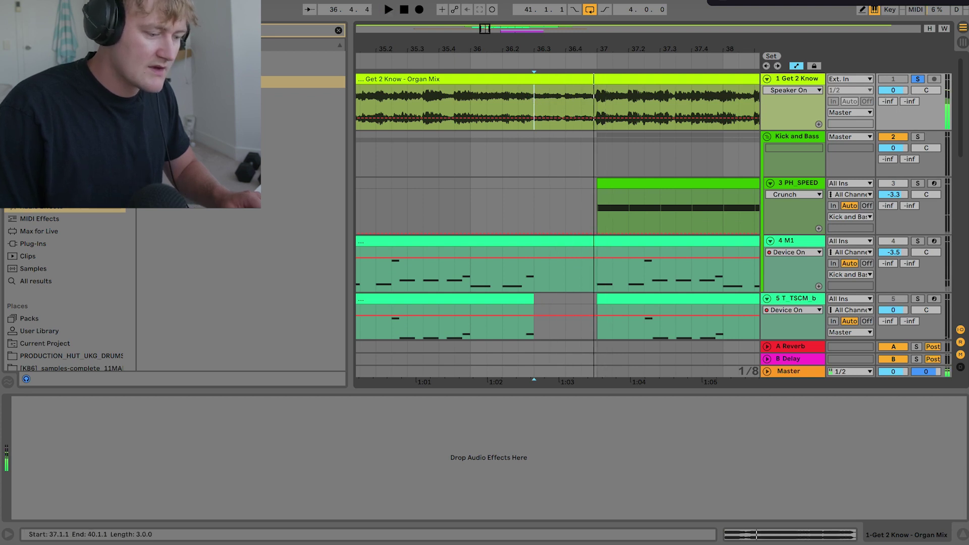
- Audition the soloed DOUG clip from 36.3 with its Reverb Dry/Wet raised to 77%, and return the Dry/Wet to 25%
{"action": "scroll", "coordinate": [530, 97], "scroll_direction": "down", "scroll_amount": 3}
{"action": "left_click", "coordinate": [532, 289]}
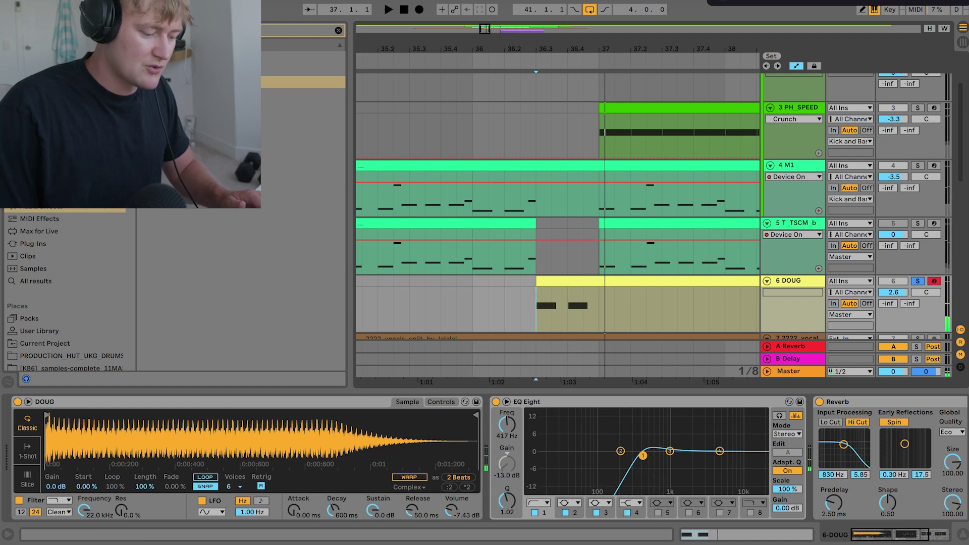
{"action": "scroll", "coordinate": [485, 457], "scroll_direction": "right", "scroll_amount": 5}
{"action": "left_click_drag", "start_coordinate": [921, 503], "coordinate": [921, 455]}
{"action": "key", "text": "space"}
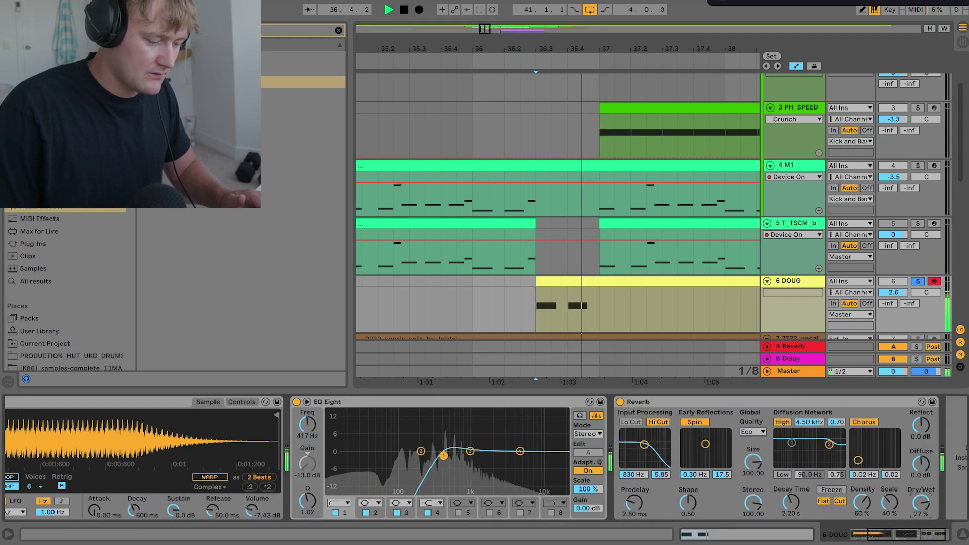
{"action": "key", "text": "space"}
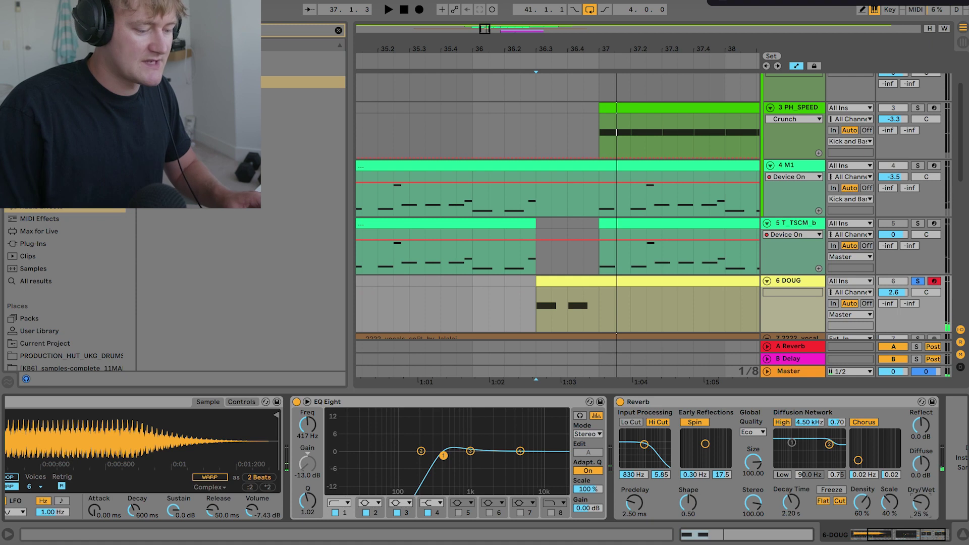
- Unsolo the DOUG track and listen to the full arrangement from 36.3
{"action": "left_click", "coordinate": [917, 282]}
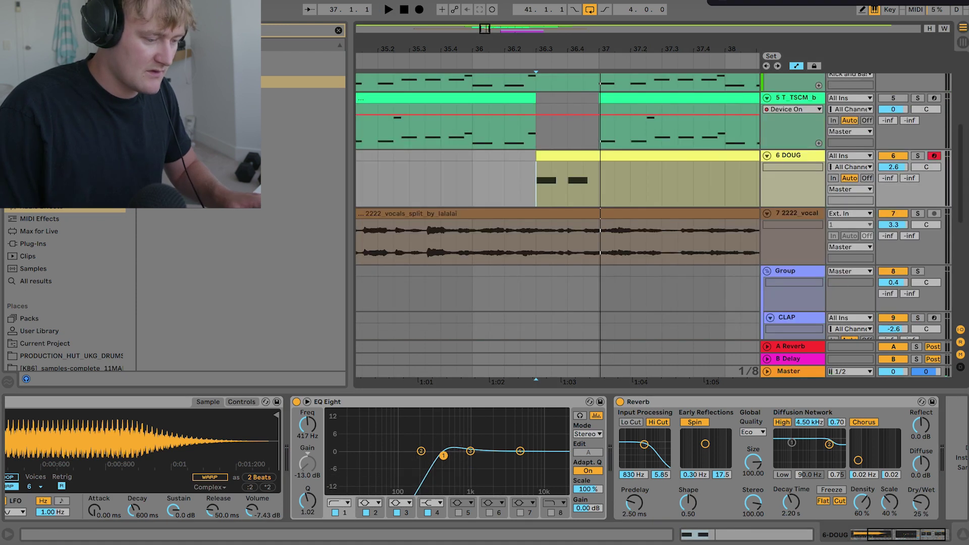
{"action": "key", "text": "space"}
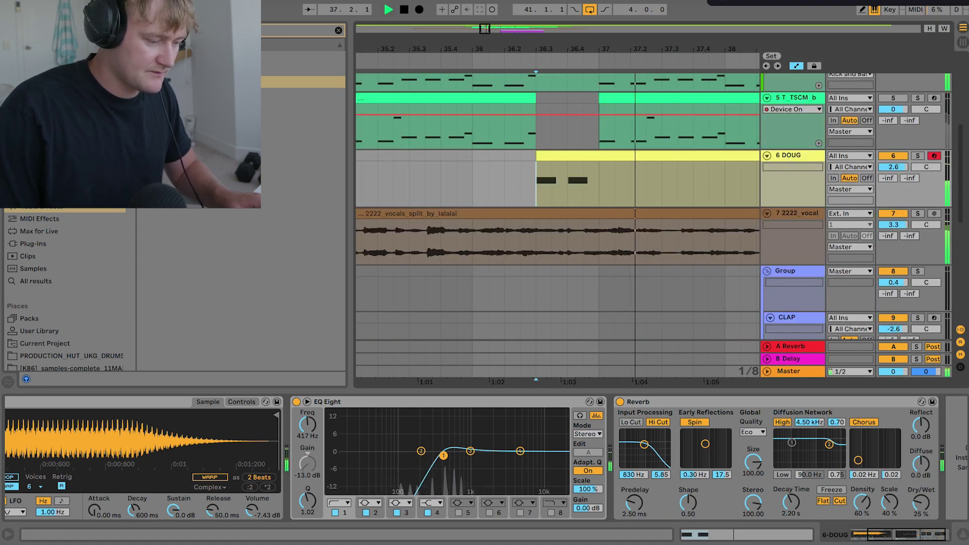
{"action": "scroll", "coordinate": [555, 212], "scroll_direction": "up", "scroll_amount": 3}
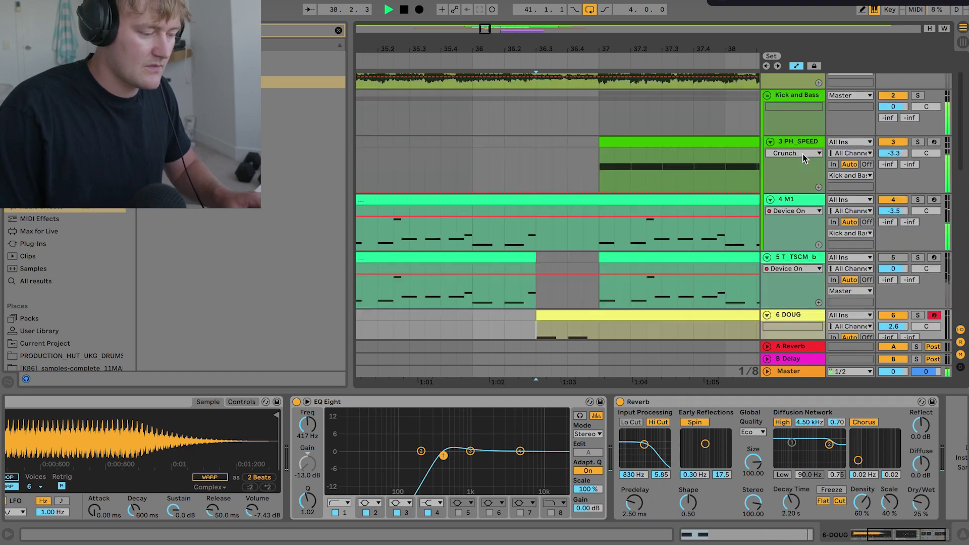